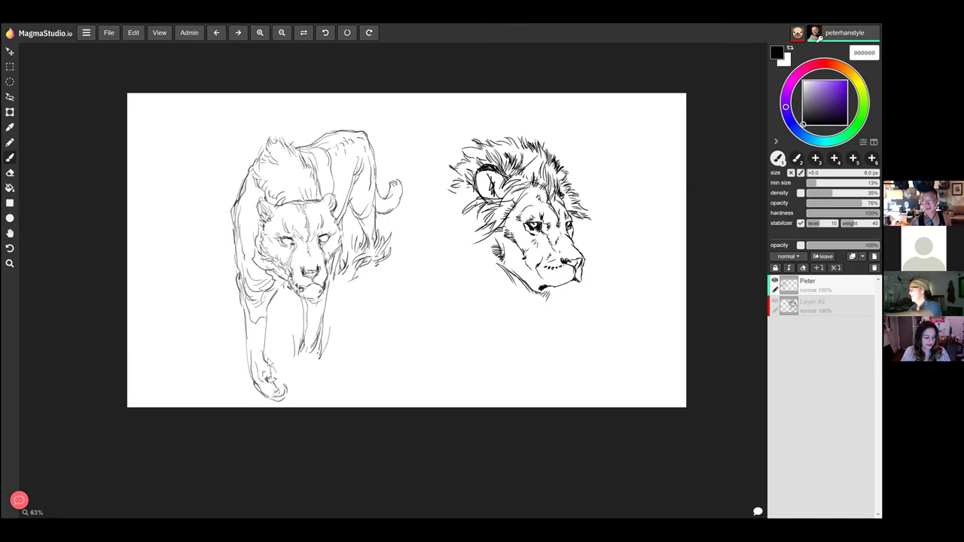
Step: Sketch tufts of grass around the large walking cat's front paw and between its forelegs
{"action": "left_click_drag", "start_coordinate": [282, 371], "coordinate": [285, 364]}
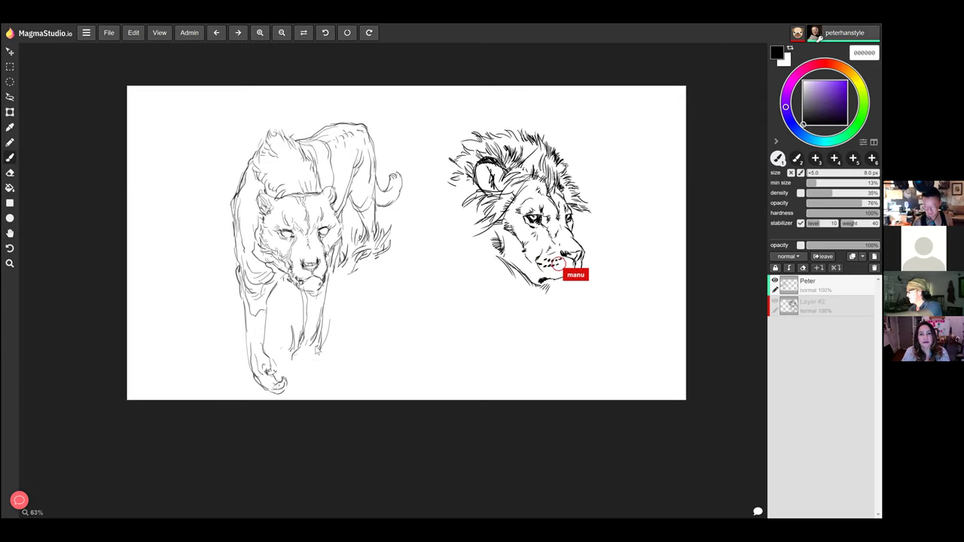
{"action": "left_click_drag", "start_coordinate": [330, 315], "coordinate": [324, 346]}
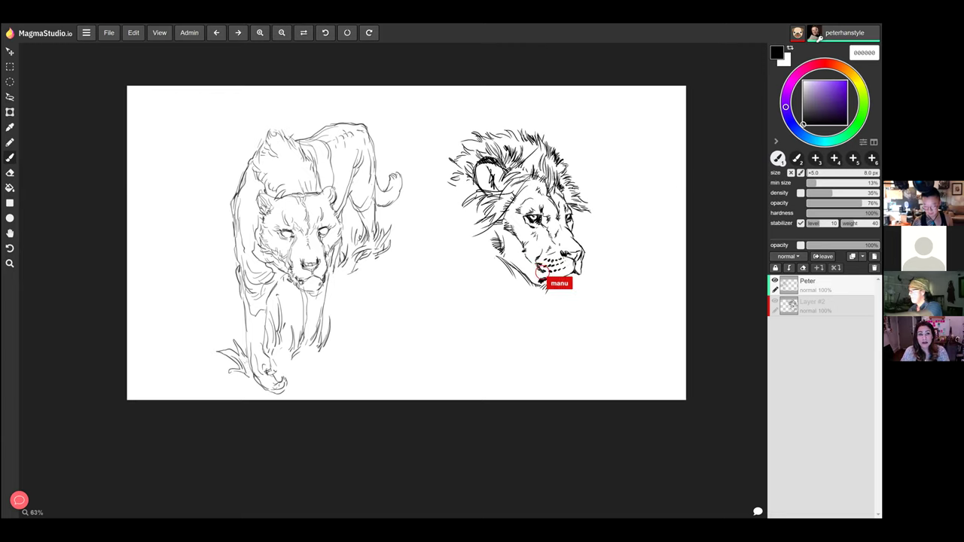
{"action": "mouse_move", "coordinate": [336, 330]}
{"action": "left_mouse_down"}
{"action": "mouse_move", "coordinate": [320, 356]}
{"action": "mouse_move", "coordinate": [351, 331]}
{"action": "left_mouse_up"}
{"action": "left_click_drag", "start_coordinate": [337, 364], "coordinate": [348, 337]}
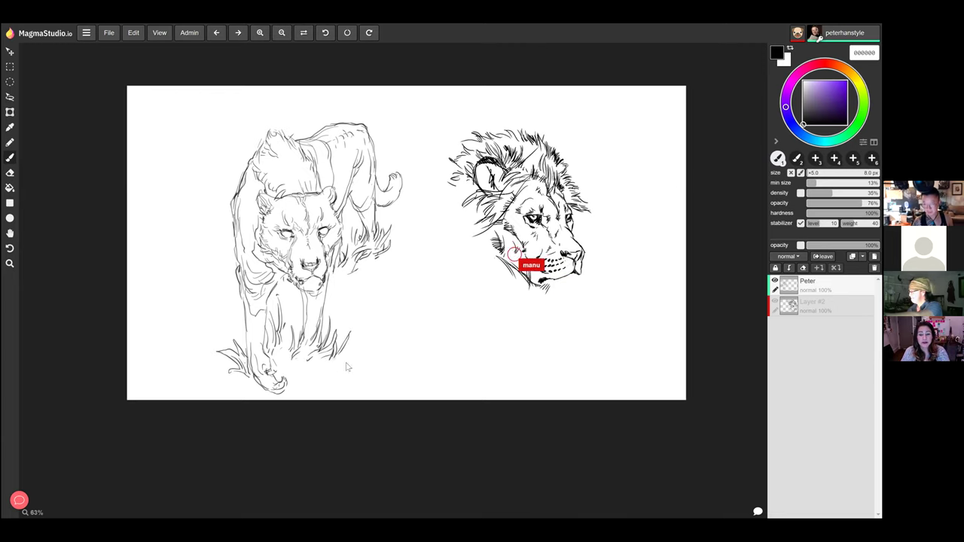
{"action": "scroll", "coordinate": [362, 356], "scroll_direction": "down", "scroll_amount": 1}
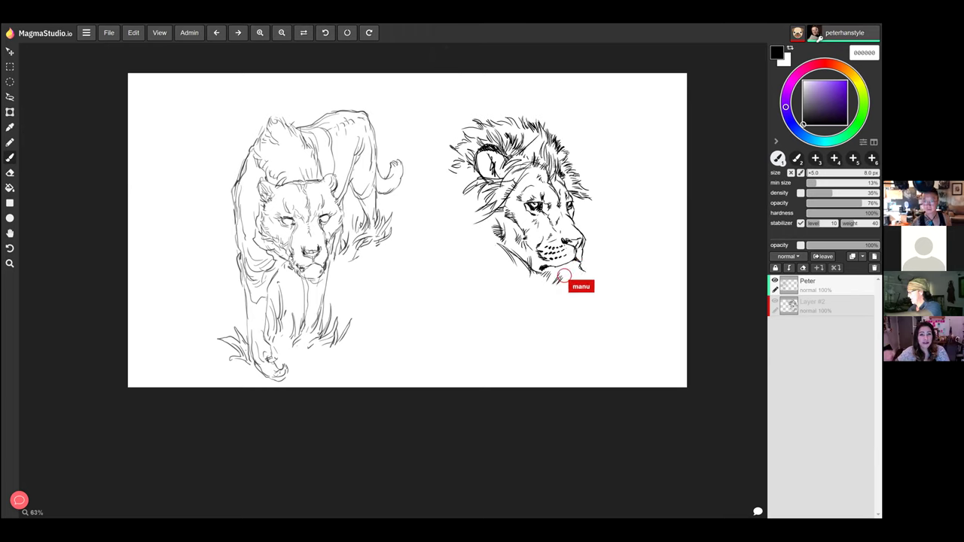
{"action": "scroll", "coordinate": [332, 302], "scroll_direction": "up", "scroll_amount": 1}
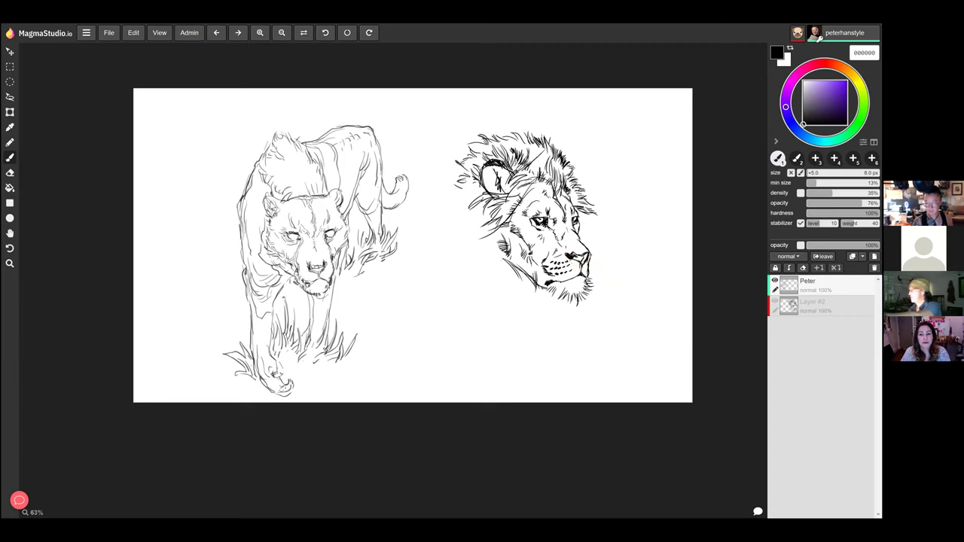
Step: Sketch a small construction study of the cat's head beside the large drawing, using rounded cranium and muzzle forms
{"action": "scroll", "coordinate": [248, 262], "scroll_direction": "down", "scroll_amount": 1}
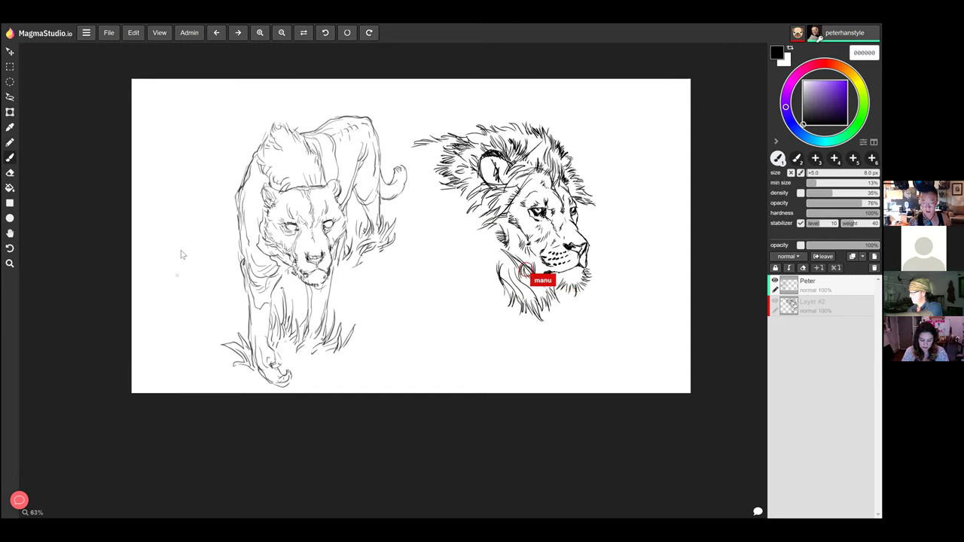
{"action": "mouse_move", "coordinate": [174, 291]}
{"action": "left_mouse_down"}
{"action": "mouse_move", "coordinate": [191, 262]}
{"action": "mouse_move", "coordinate": [170, 246]}
{"action": "mouse_move", "coordinate": [165, 264]}
{"action": "mouse_move", "coordinate": [179, 241]}
{"action": "mouse_move", "coordinate": [191, 278]}
{"action": "left_mouse_up"}
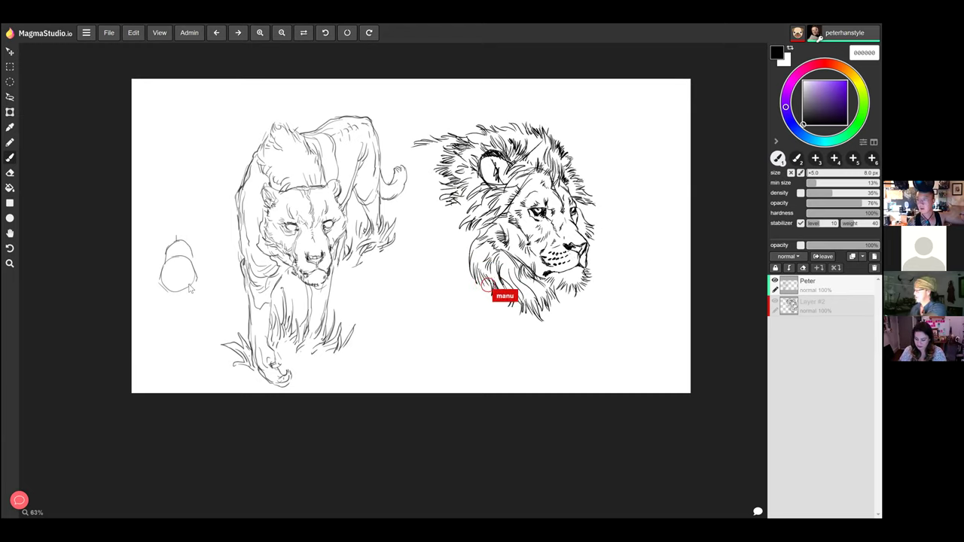
{"action": "left_click_drag", "start_coordinate": [161, 281], "coordinate": [197, 280]}
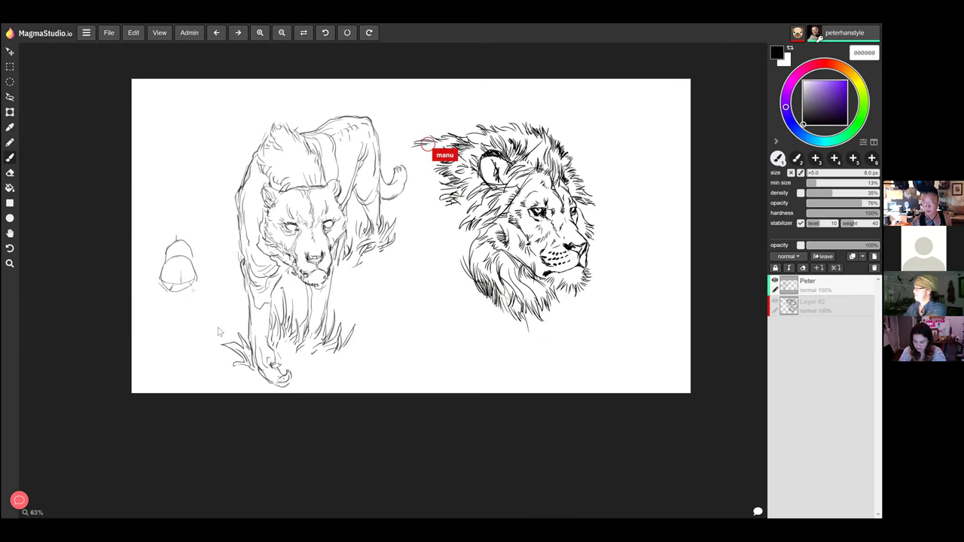
{"action": "mouse_move", "coordinate": [191, 290]}
{"action": "left_mouse_down"}
{"action": "mouse_move", "coordinate": [182, 291]}
{"action": "mouse_move", "coordinate": [193, 290]}
{"action": "left_mouse_up"}
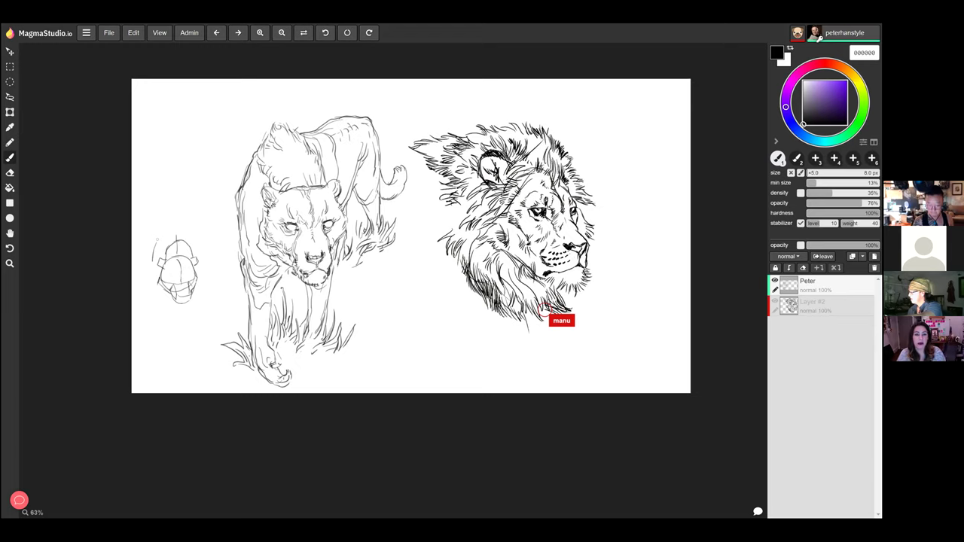
Step: Add the shoulders, forelegs, paws, back and hindquarters to the small construction study, with ground guide lines beneath it
{"action": "mouse_move", "coordinate": [154, 248]}
{"action": "left_mouse_down"}
{"action": "mouse_move", "coordinate": [188, 221]}
{"action": "mouse_move", "coordinate": [202, 257]}
{"action": "mouse_move", "coordinate": [159, 299]}
{"action": "mouse_move", "coordinate": [149, 285]}
{"action": "mouse_move", "coordinate": [152, 346]}
{"action": "left_mouse_up"}
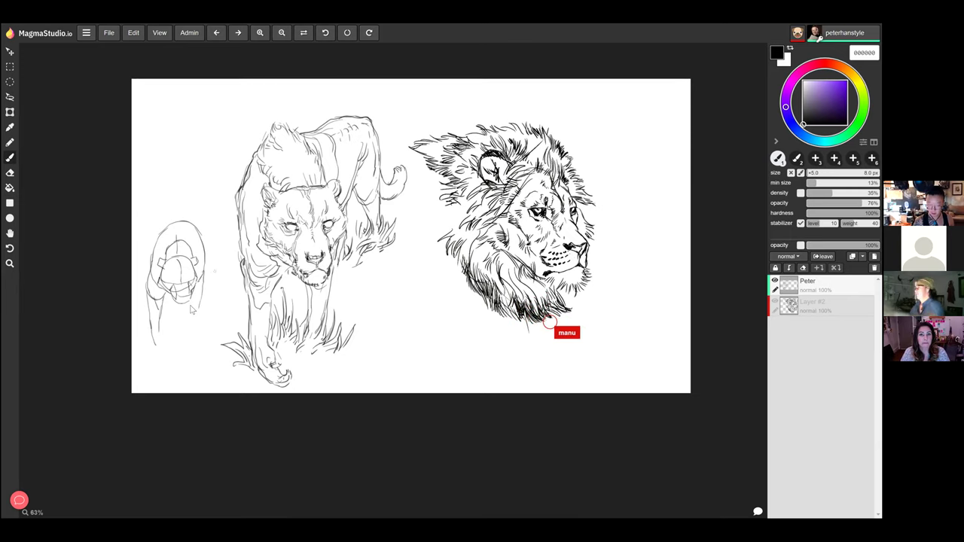
{"action": "left_click_drag", "start_coordinate": [158, 325], "coordinate": [161, 343]}
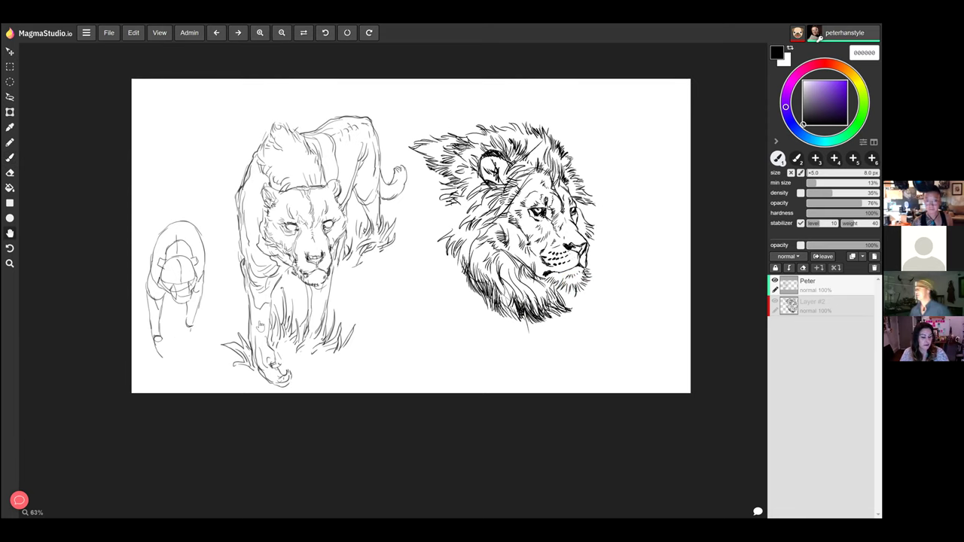
{"action": "scroll", "coordinate": [258, 327], "scroll_direction": "down", "scroll_amount": 1}
{"action": "scroll", "coordinate": [263, 314], "scroll_direction": "up", "scroll_amount": 1}
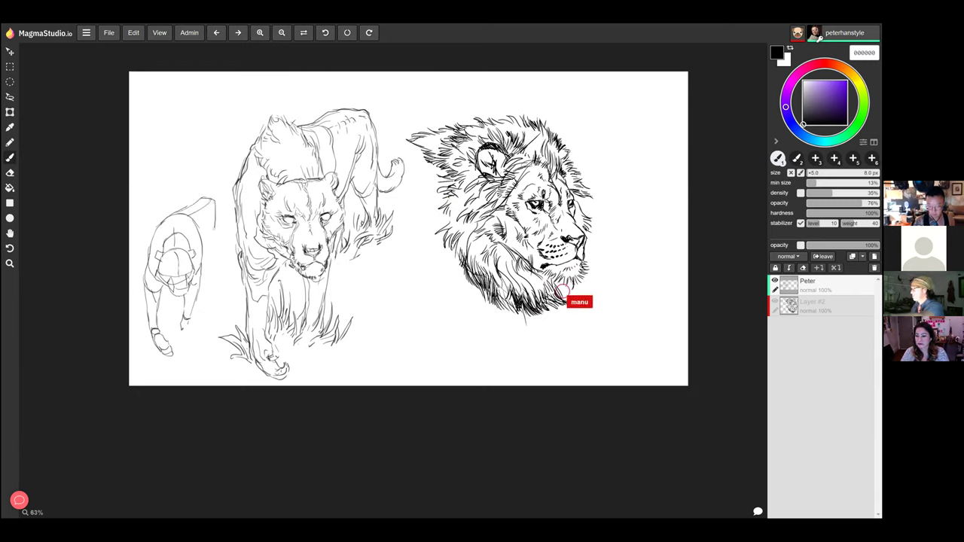
{"action": "left_click_drag", "start_coordinate": [220, 199], "coordinate": [223, 227]}
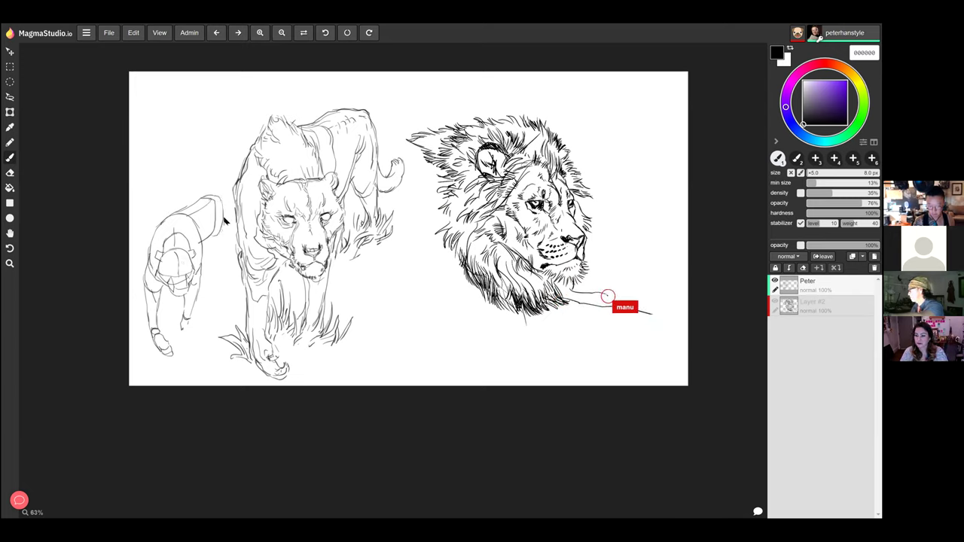
{"action": "left_click_drag", "start_coordinate": [228, 223], "coordinate": [231, 258]}
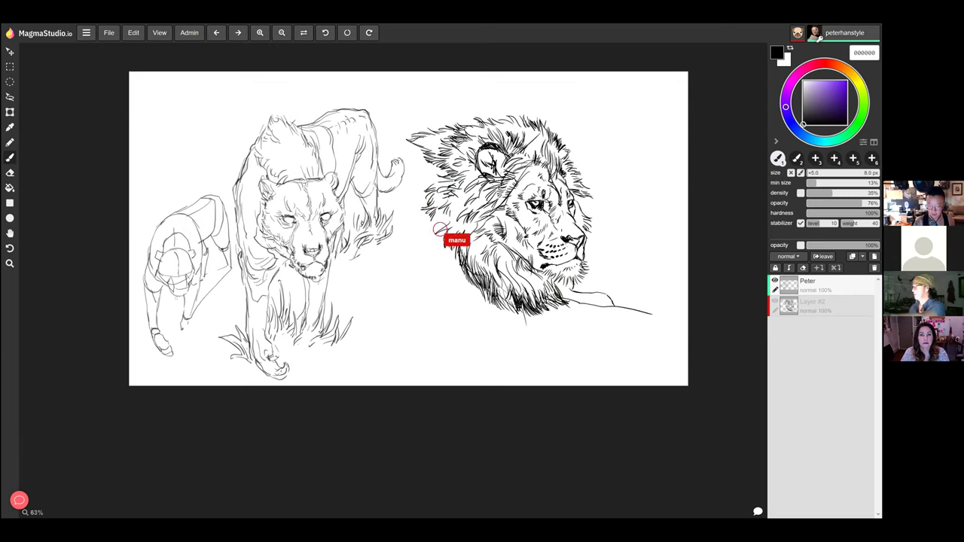
{"action": "left_click_drag", "start_coordinate": [173, 348], "coordinate": [192, 342]}
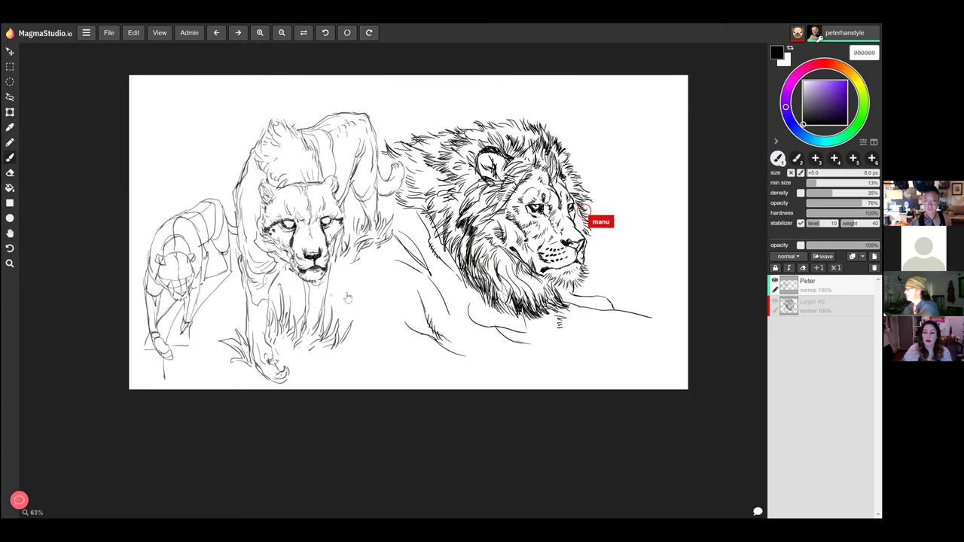
Step: Ink the large walking cat's facial details, coat spots and dark fur shading across its body, legs and tail
{"action": "left_click_drag", "start_coordinate": [338, 311], "coordinate": [343, 308]}
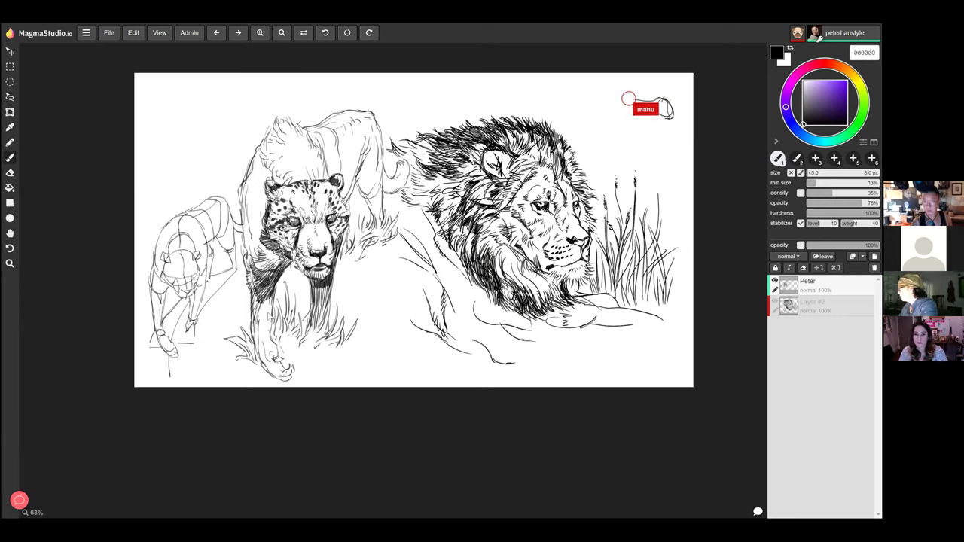
{"action": "left_click_drag", "start_coordinate": [299, 305], "coordinate": [289, 299]}
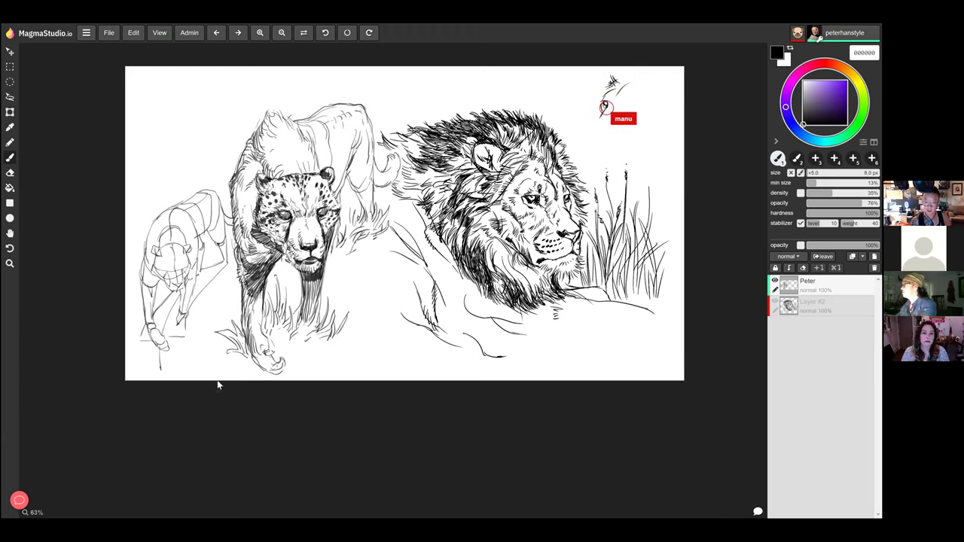
{"action": "mouse_move", "coordinate": [173, 145]}
{"action": "left_mouse_down"}
{"action": "mouse_move", "coordinate": [173, 196]}
{"action": "mouse_move", "coordinate": [168, 179]}
{"action": "left_mouse_up"}
{"action": "key", "text": "ctrl+z"}
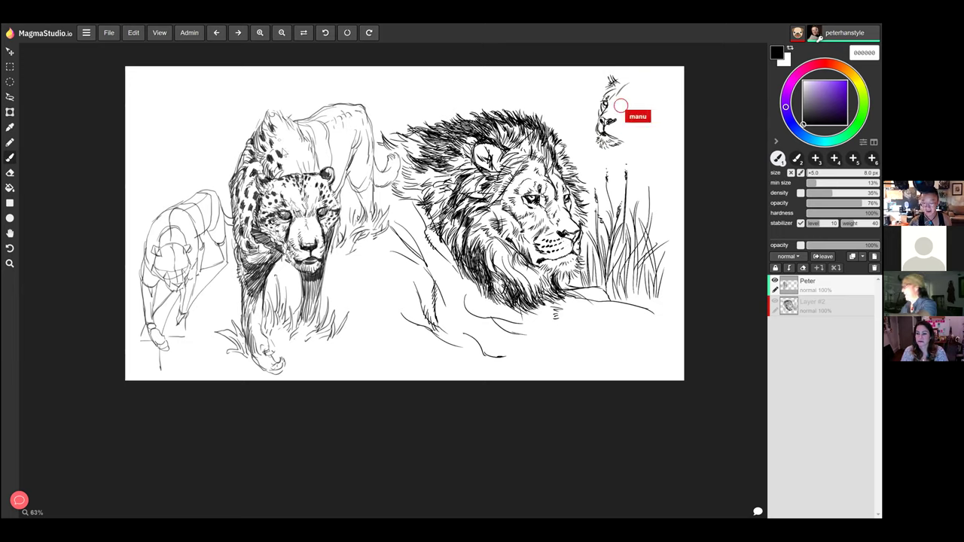
{"action": "left_click_drag", "start_coordinate": [121, 214], "coordinate": [118, 216]}
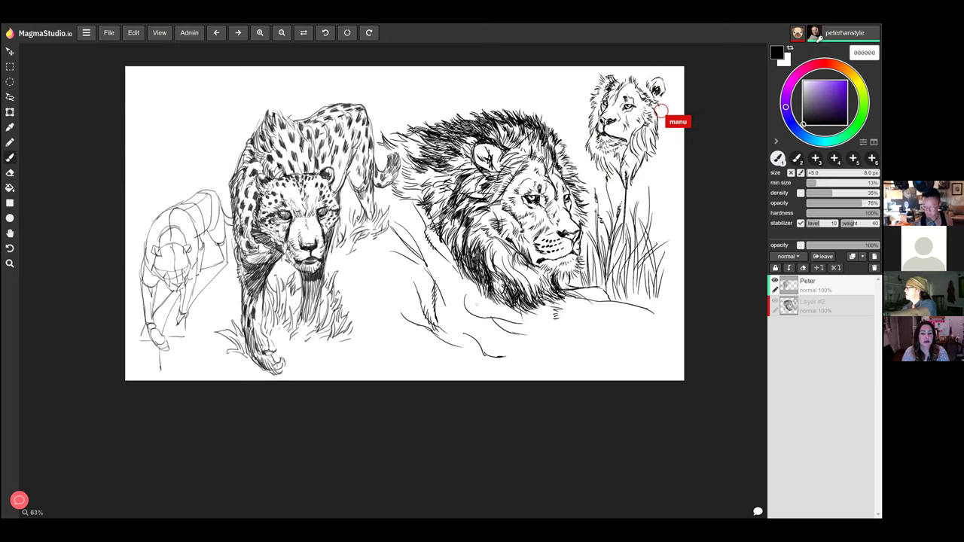
Step: Rough in a running cat above the walking one, with its head, neck and long stretched back line
{"action": "scroll", "coordinate": [209, 124], "scroll_direction": "down", "scroll_amount": 1}
{"action": "scroll", "coordinate": [208, 124], "scroll_direction": "up", "scroll_amount": 2}
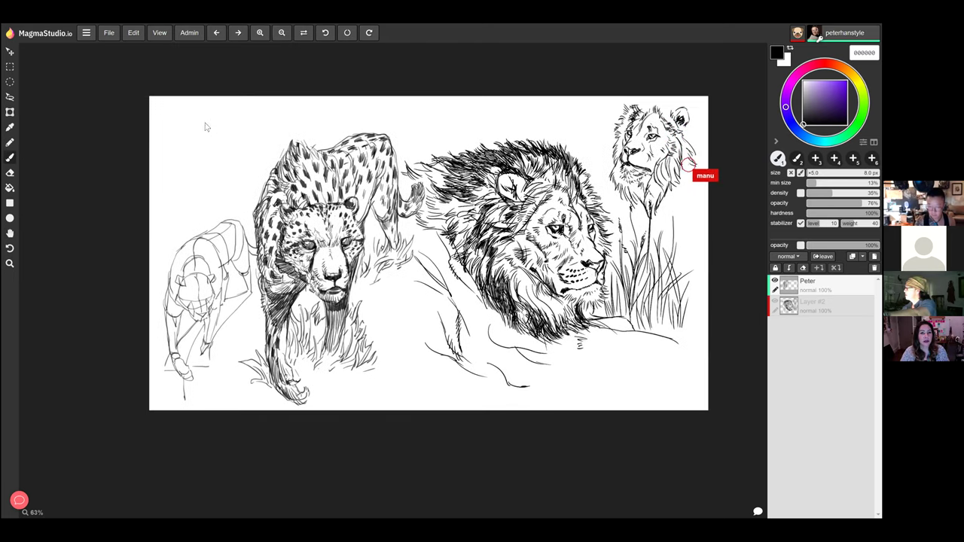
{"action": "mouse_move", "coordinate": [210, 122]}
{"action": "left_mouse_down"}
{"action": "mouse_move", "coordinate": [205, 140]}
{"action": "mouse_move", "coordinate": [228, 118]}
{"action": "mouse_move", "coordinate": [276, 125]}
{"action": "left_mouse_up"}
{"action": "left_click_drag", "start_coordinate": [328, 110], "coordinate": [343, 113]}
{"action": "left_click_drag", "start_coordinate": [476, 112], "coordinate": [364, 112]}
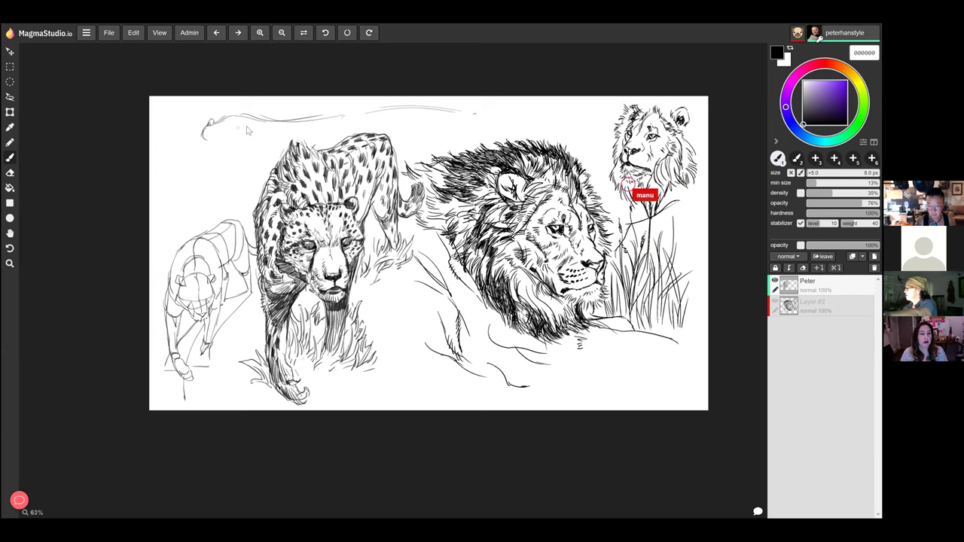
{"action": "left_click_drag", "start_coordinate": [223, 140], "coordinate": [235, 124]}
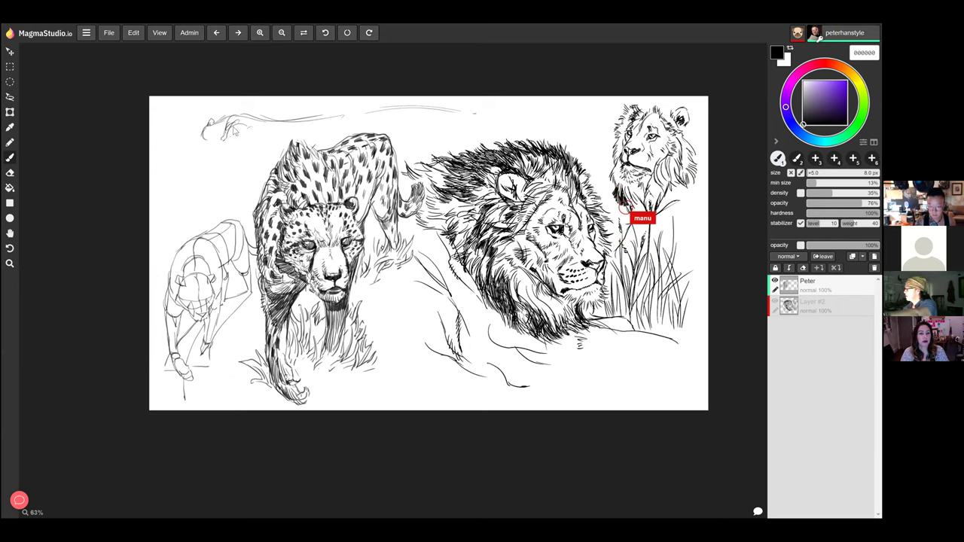
Step: Draw the running cat's outstretched forelegs, belly, hindquarters and trailing tail, and strengthen its contours
{"action": "mouse_move", "coordinate": [180, 155]}
{"action": "left_mouse_down"}
{"action": "mouse_move", "coordinate": [220, 137]}
{"action": "mouse_move", "coordinate": [200, 153]}
{"action": "mouse_move", "coordinate": [354, 132]}
{"action": "mouse_move", "coordinate": [356, 119]}
{"action": "mouse_move", "coordinate": [354, 137]}
{"action": "left_mouse_up"}
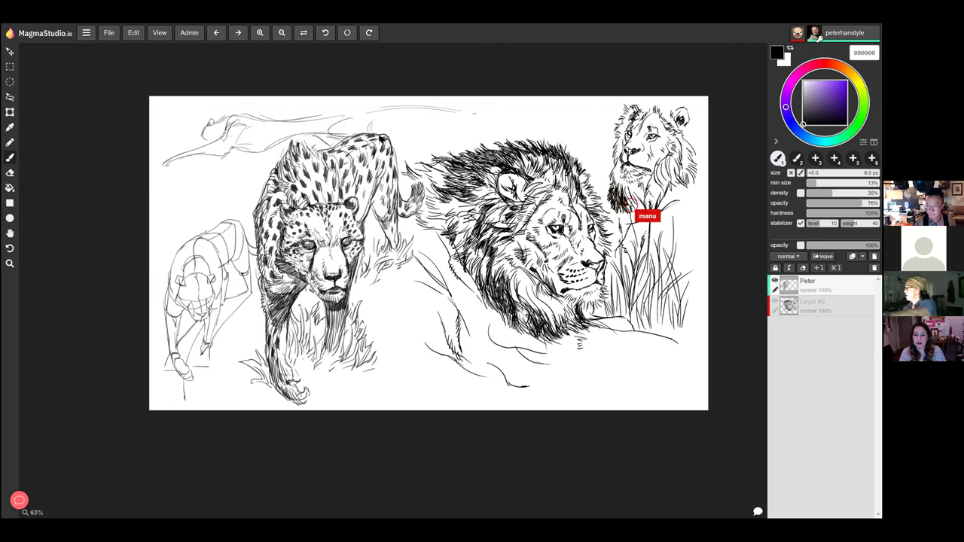
{"action": "left_click_drag", "start_coordinate": [374, 114], "coordinate": [469, 113]}
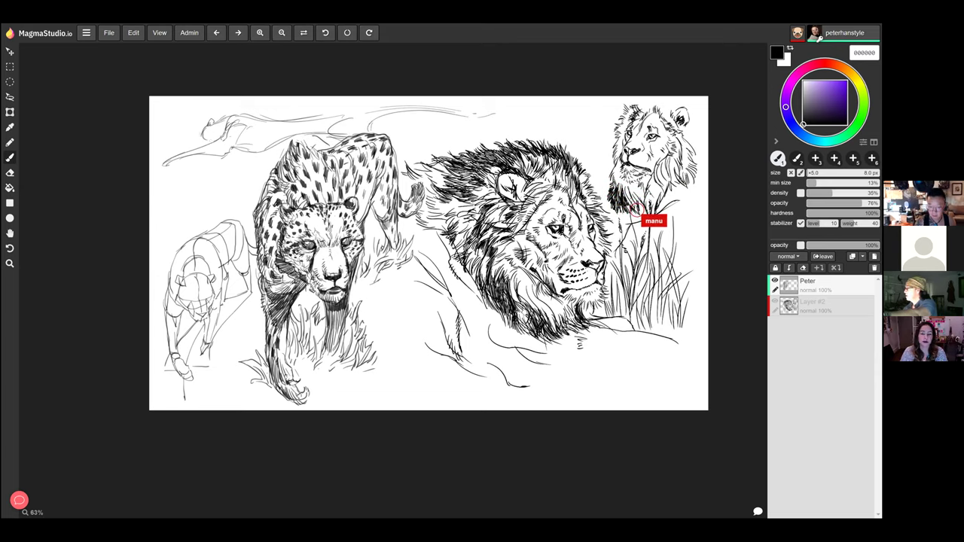
{"action": "left_click_drag", "start_coordinate": [211, 159], "coordinate": [175, 193]}
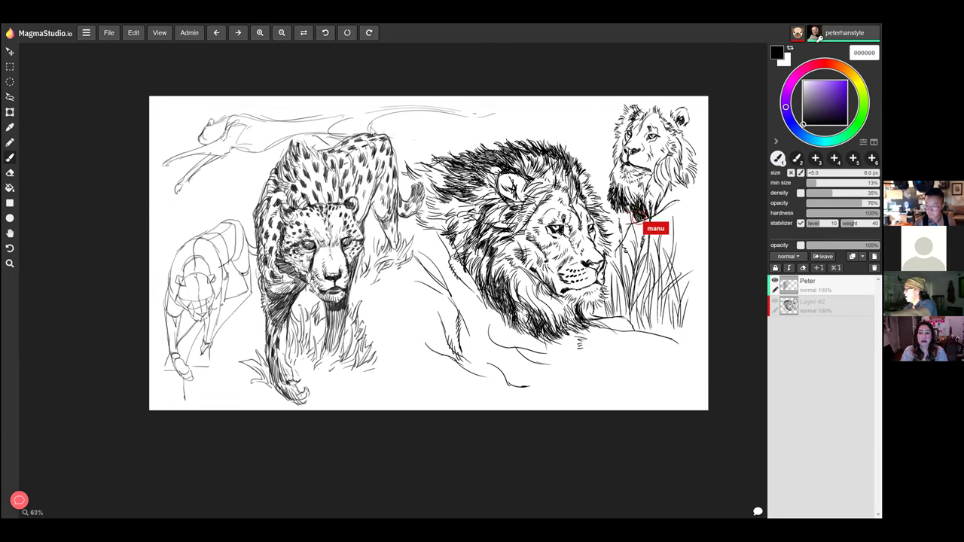
{"action": "left_click_drag", "start_coordinate": [390, 143], "coordinate": [439, 142]}
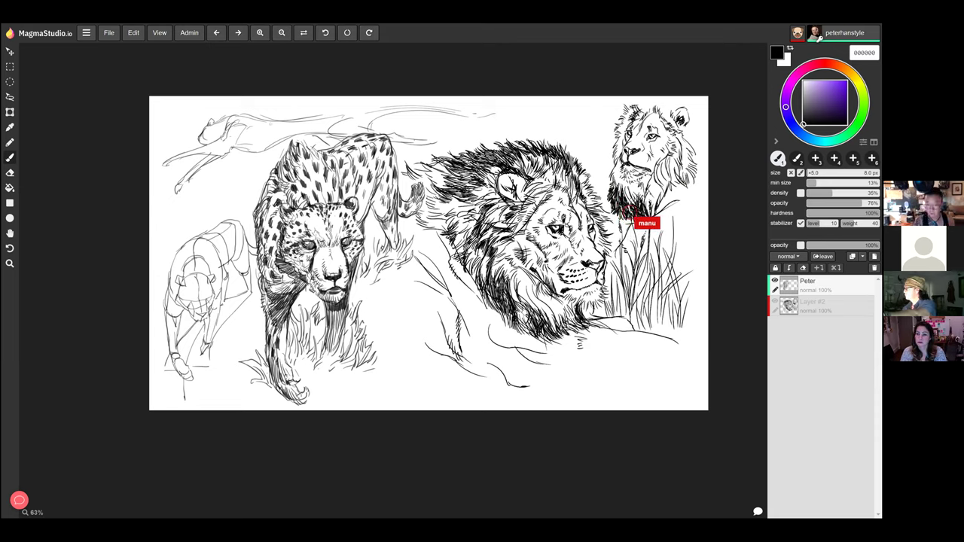
{"action": "left_click_drag", "start_coordinate": [231, 114], "coordinate": [253, 113]}
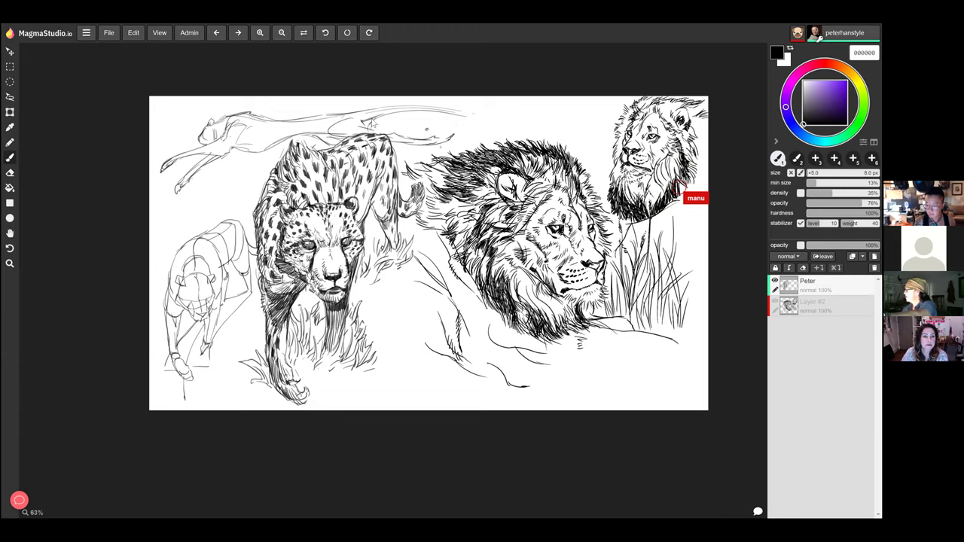
{"action": "left_click_drag", "start_coordinate": [486, 119], "coordinate": [500, 121]}
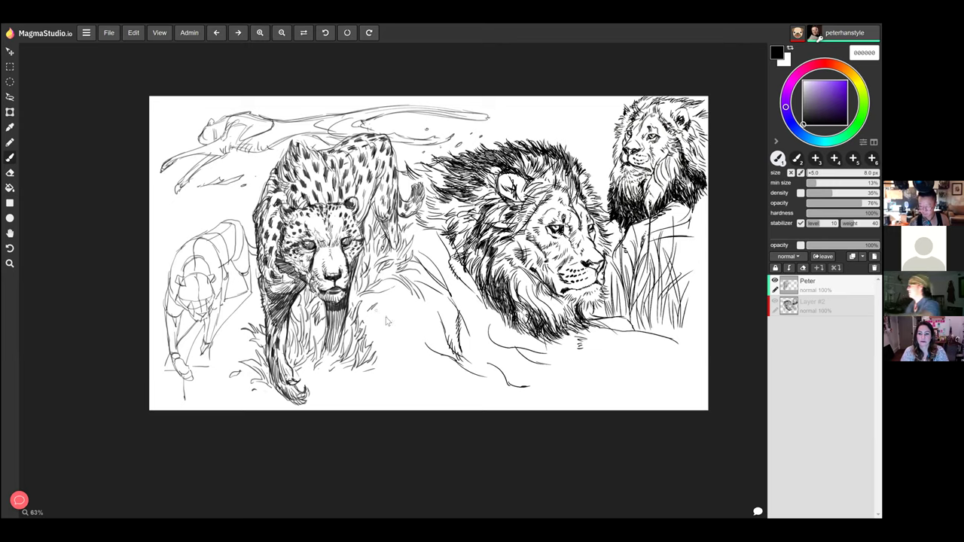
Step: Fill the ground beside the walking cat's far foreleg with clumps of grass extending toward the resting lion
{"action": "left_click_drag", "start_coordinate": [385, 329], "coordinate": [382, 304]}
{"action": "mouse_move", "coordinate": [402, 333]}
{"action": "left_mouse_down"}
{"action": "mouse_move", "coordinate": [399, 308]}
{"action": "mouse_move", "coordinate": [373, 315]}
{"action": "left_mouse_up"}
{"action": "mouse_move", "coordinate": [373, 330]}
{"action": "left_mouse_down"}
{"action": "mouse_move", "coordinate": [369, 311]}
{"action": "mouse_move", "coordinate": [398, 313]}
{"action": "left_mouse_up"}
{"action": "left_click_drag", "start_coordinate": [399, 341], "coordinate": [400, 325]}
{"action": "mouse_move", "coordinate": [417, 345]}
{"action": "left_mouse_down"}
{"action": "mouse_move", "coordinate": [407, 332]}
{"action": "mouse_move", "coordinate": [375, 337]}
{"action": "left_mouse_up"}
{"action": "left_click_drag", "start_coordinate": [405, 344], "coordinate": [400, 333]}
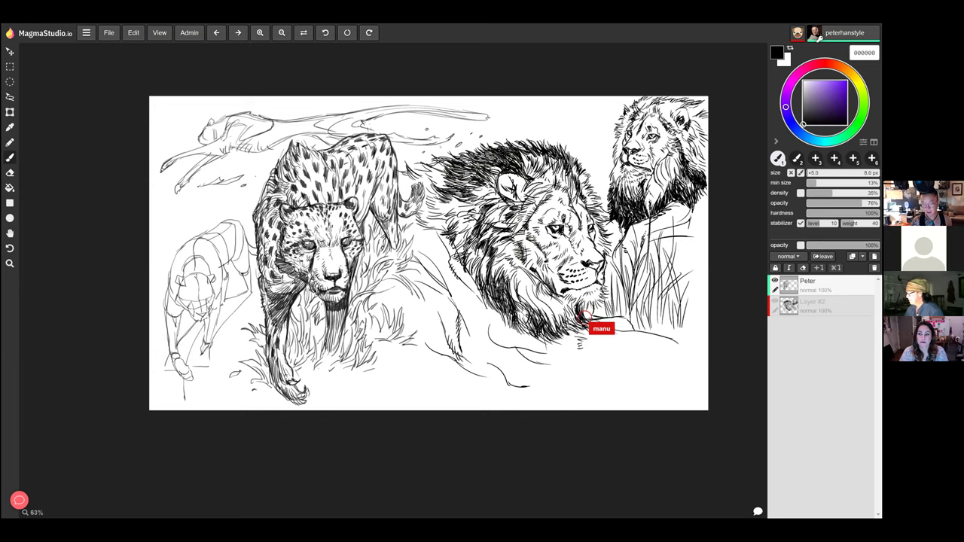
Step: Refine the running cat's contours and the walking cat's fur, alternating between the eraser and a 6 px brush
{"action": "left_click_drag", "start_coordinate": [208, 403], "coordinate": [194, 399]}
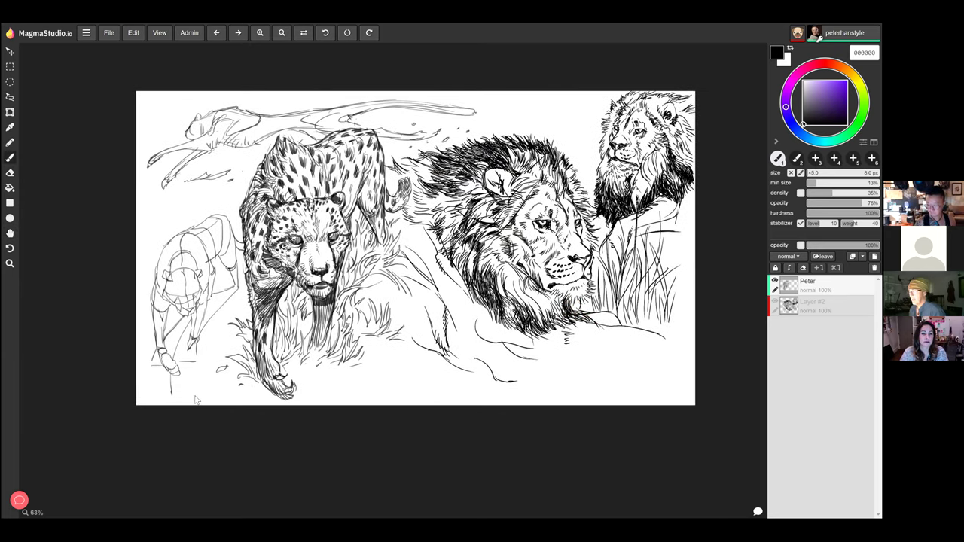
{"action": "key", "text": "z"}
{"action": "mouse_move", "coordinate": [377, 324]}
{"action": "left_mouse_down"}
{"action": "mouse_move", "coordinate": [361, 323]}
{"action": "mouse_move", "coordinate": [414, 311]}
{"action": "left_mouse_up"}
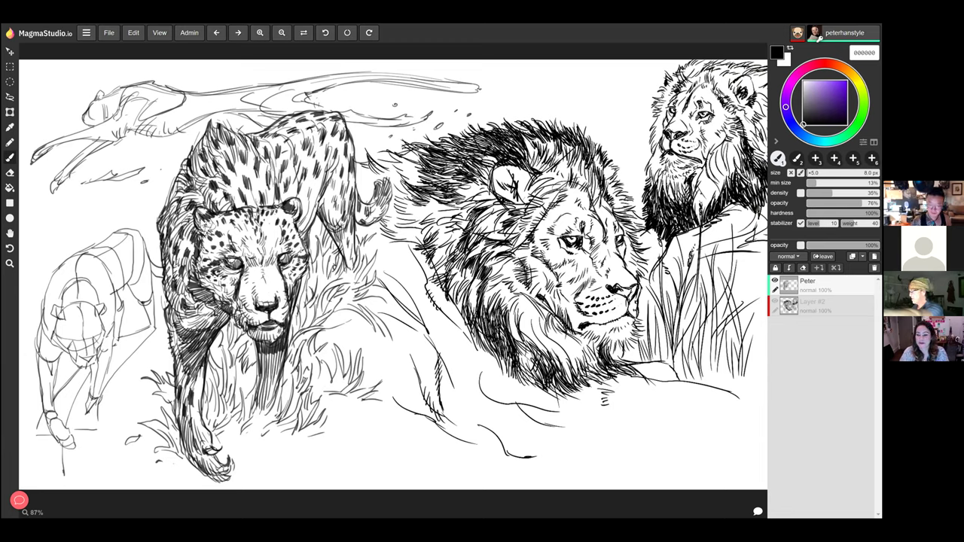
{"action": "key", "text": "e"}
{"action": "key", "text": "b"}
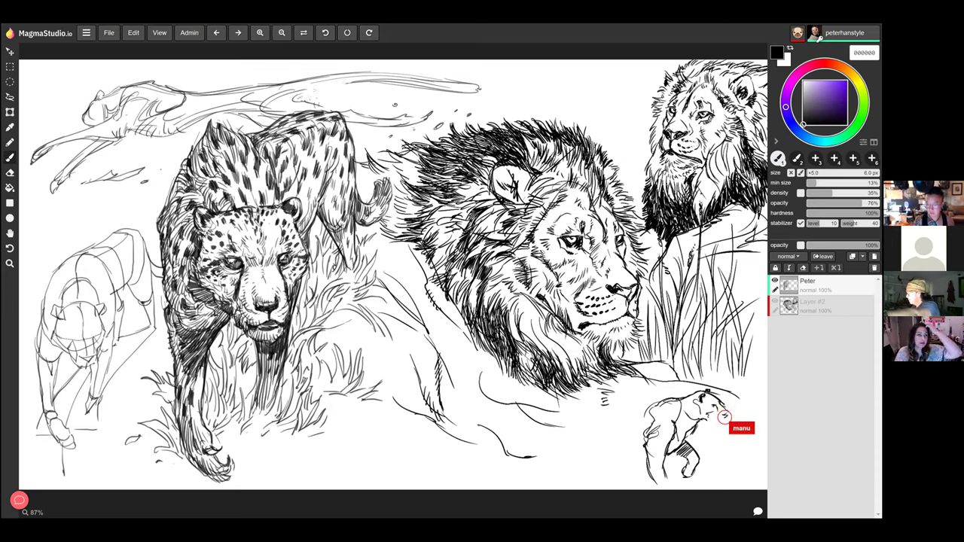
{"action": "key", "text": "e"}
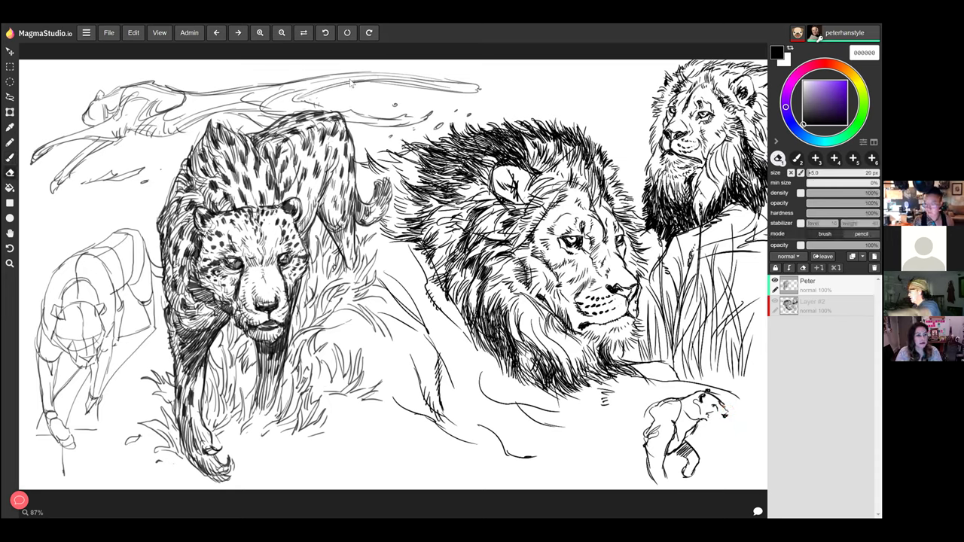
{"action": "key", "text": "b"}
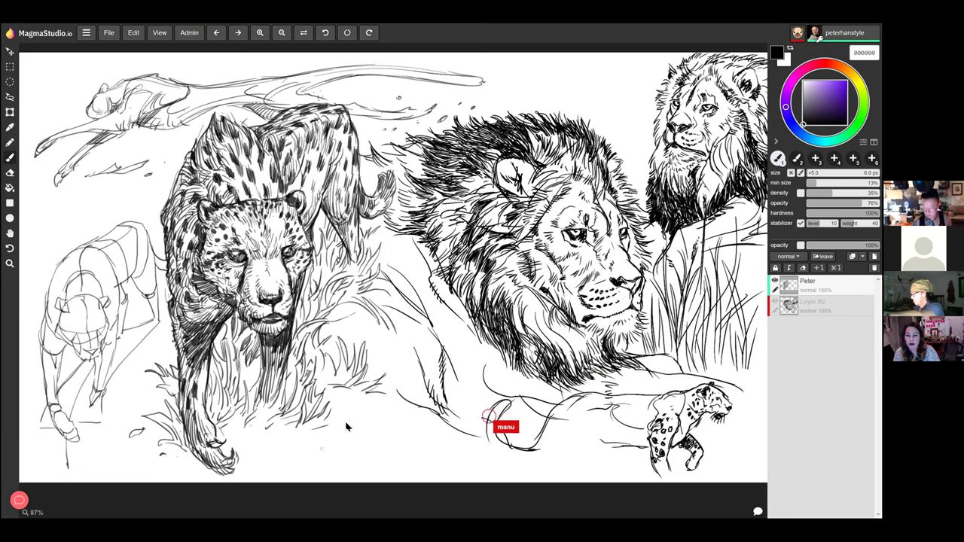
Step: Draw a small open paint box below the grass and letter "SCHMINKE" beside it
{"action": "mouse_move", "coordinate": [339, 419]}
{"action": "left_mouse_down"}
{"action": "mouse_move", "coordinate": [348, 405]}
{"action": "mouse_move", "coordinate": [386, 404]}
{"action": "mouse_move", "coordinate": [380, 425]}
{"action": "left_mouse_up"}
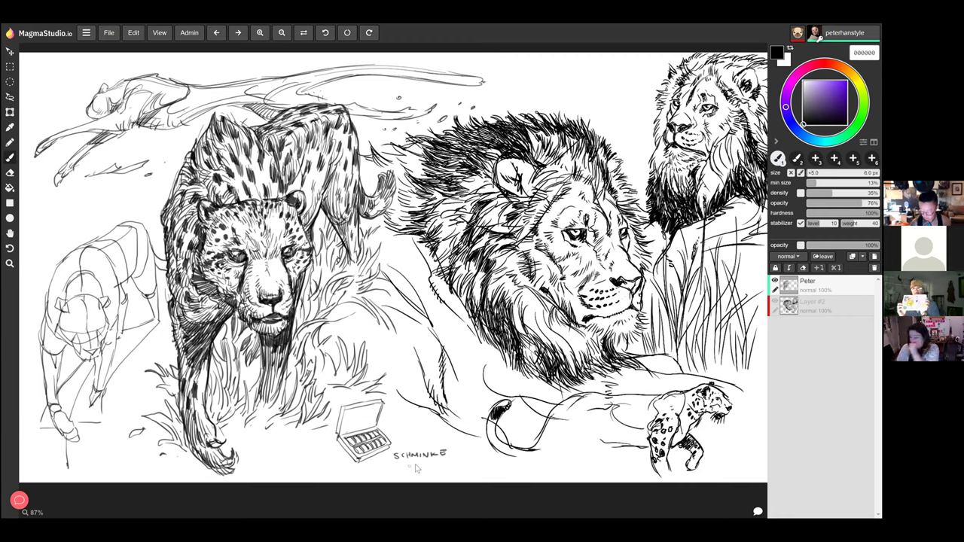
Step: Letter "WATER COLOR" below "SCHMINKE" and add a fold-out flap to the front of the open paint box
{"action": "left_click_drag", "start_coordinate": [419, 465], "coordinate": [433, 467]}
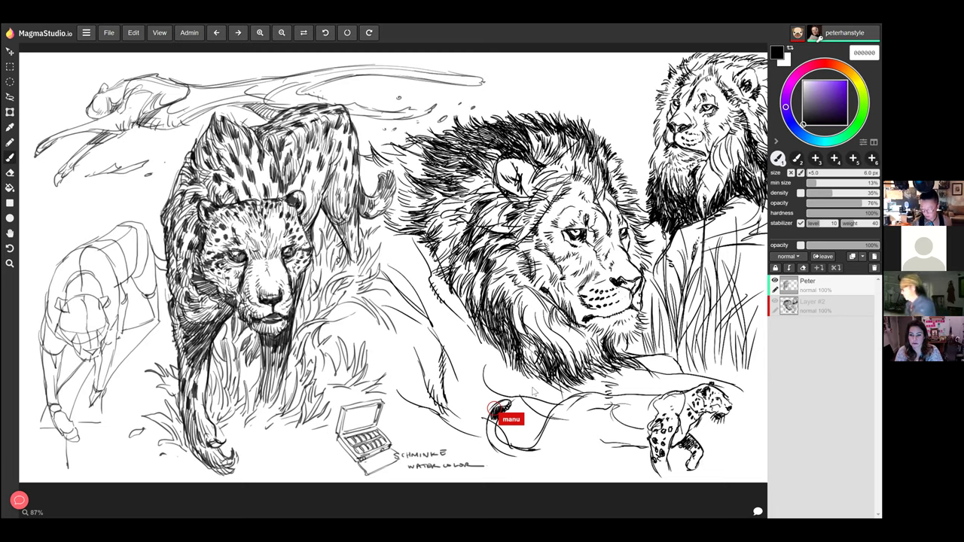
{"action": "scroll", "coordinate": [486, 393], "scroll_direction": "down", "scroll_amount": 1}
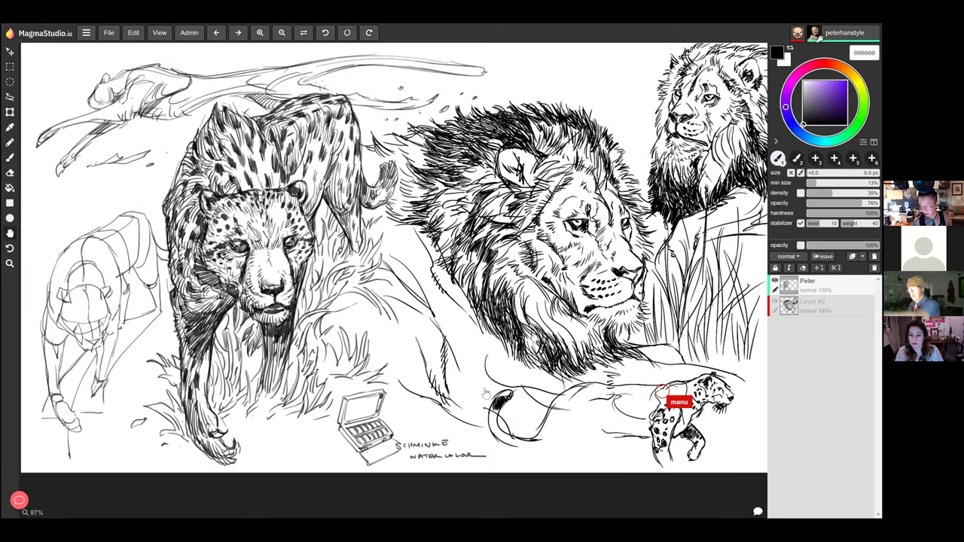
{"action": "scroll", "coordinate": [393, 261], "scroll_direction": "up", "scroll_amount": 1}
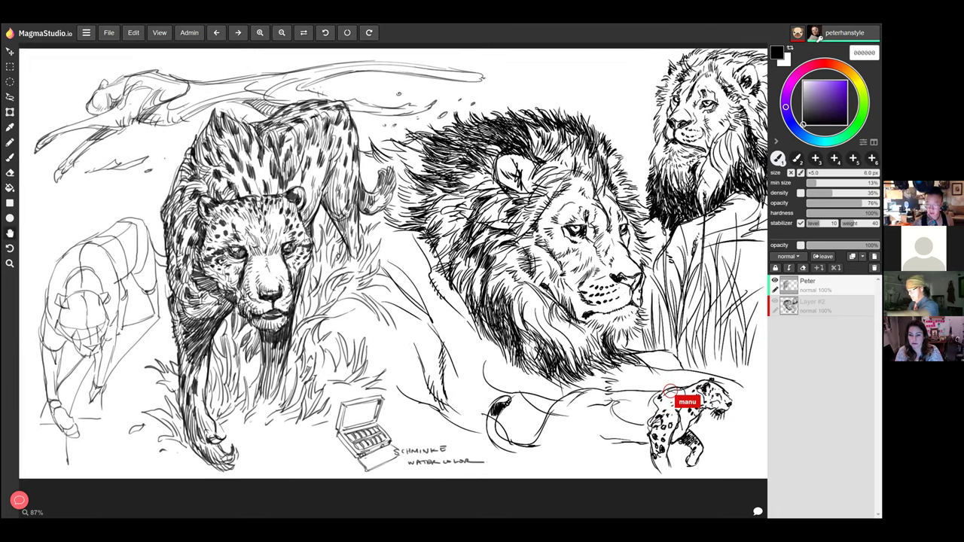
Step: Draw a small slanted brush pen between the walking cat's near forepaw and the paint box
{"action": "key", "text": "b"}
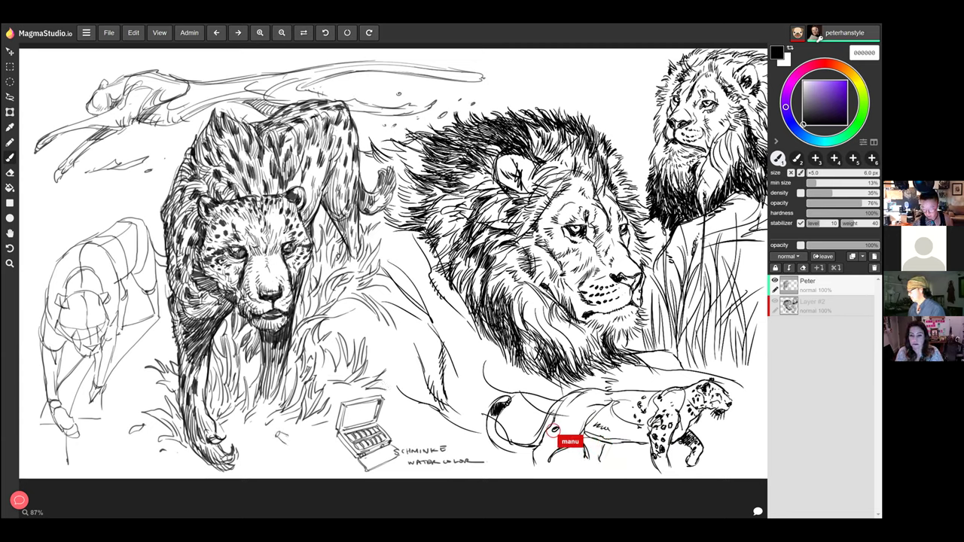
{"action": "mouse_move", "coordinate": [279, 436]}
{"action": "left_mouse_down"}
{"action": "mouse_move", "coordinate": [324, 455]}
{"action": "mouse_move", "coordinate": [273, 434]}
{"action": "mouse_move", "coordinate": [292, 438]}
{"action": "left_mouse_up"}
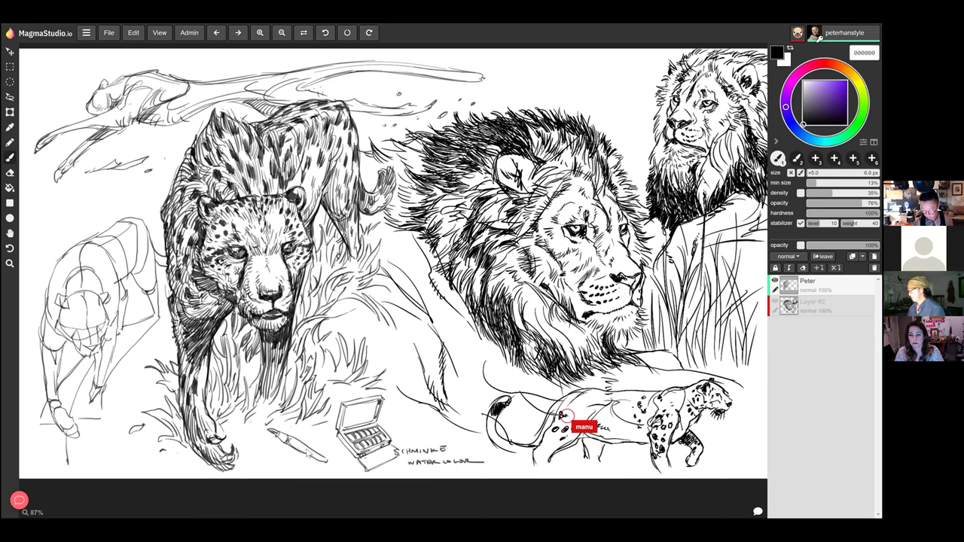
{"action": "scroll", "coordinate": [382, 281], "scroll_direction": "up", "scroll_amount": 1}
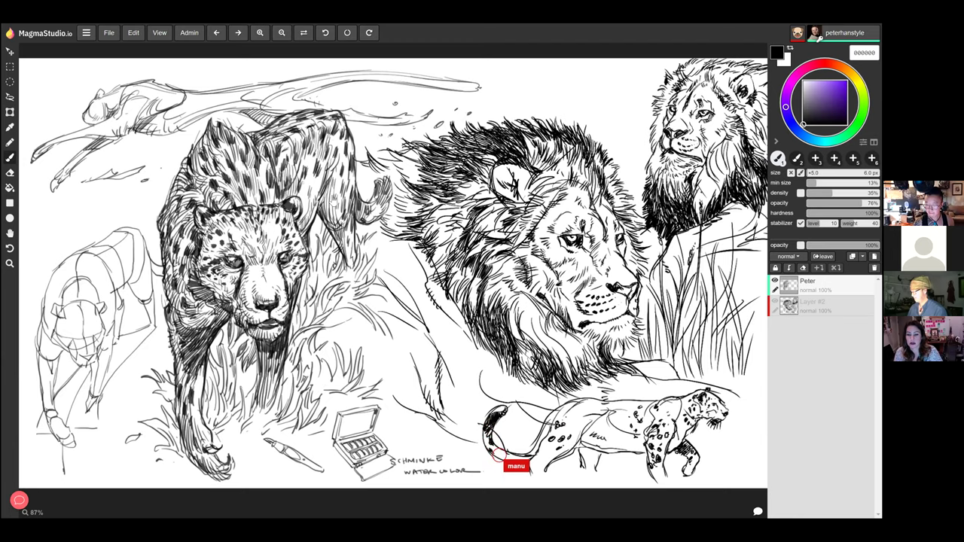
{"action": "scroll", "coordinate": [302, 181], "scroll_direction": "down", "scroll_amount": 1}
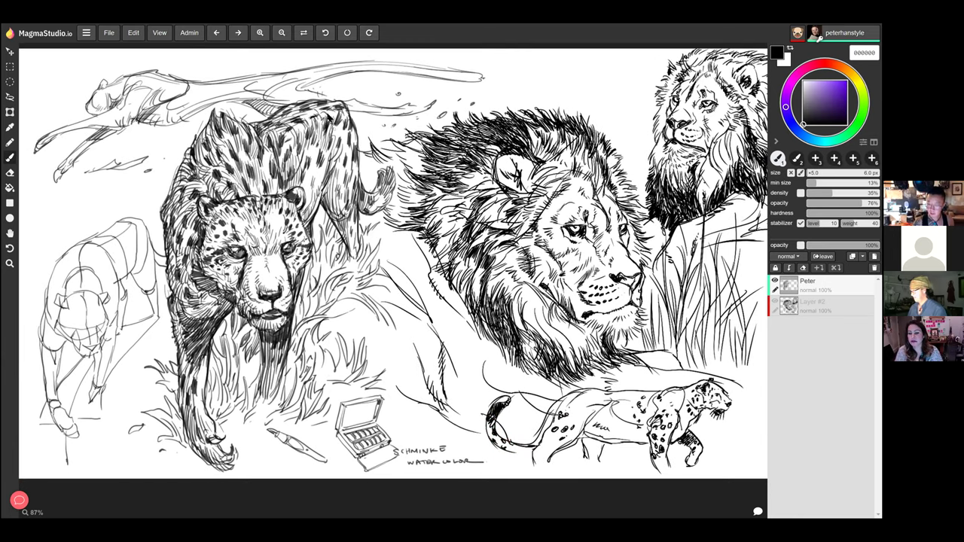
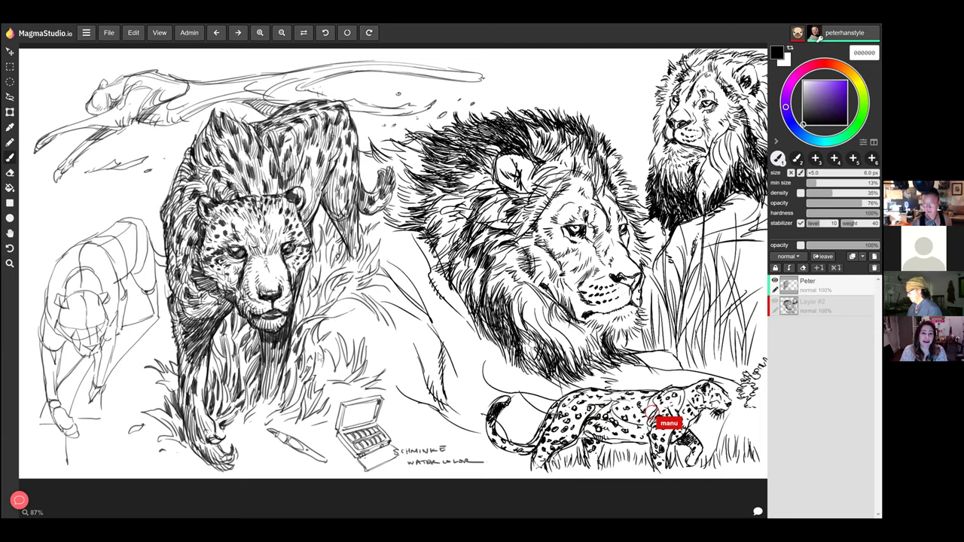
Step: Thicken the grass between and beside the walking cat's legs with dark blades, cleaning up with the eraser
{"action": "scroll", "coordinate": [393, 259], "scroll_direction": "down", "scroll_amount": 1}
{"action": "scroll", "coordinate": [393, 257], "scroll_direction": "up", "scroll_amount": 1}
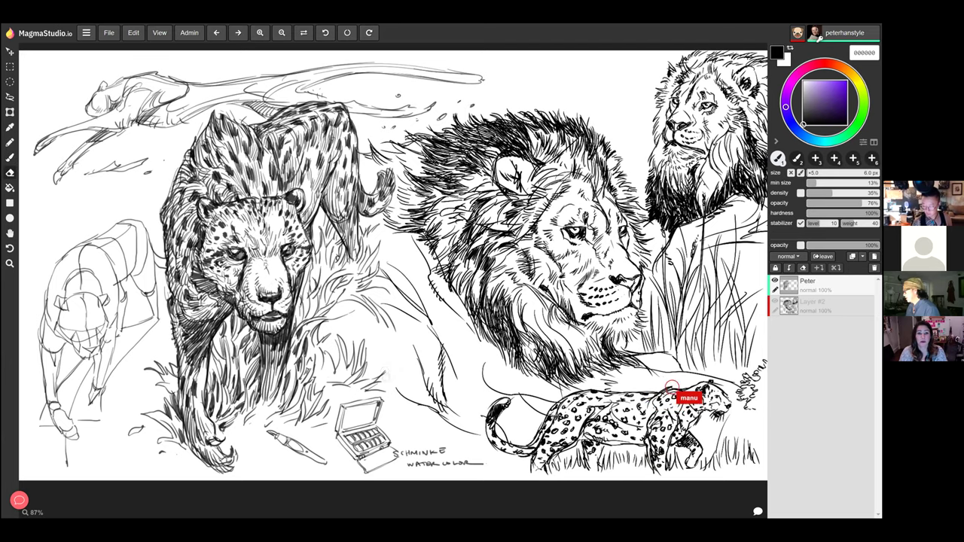
{"action": "scroll", "coordinate": [393, 264], "scroll_direction": "down", "scroll_amount": 2}
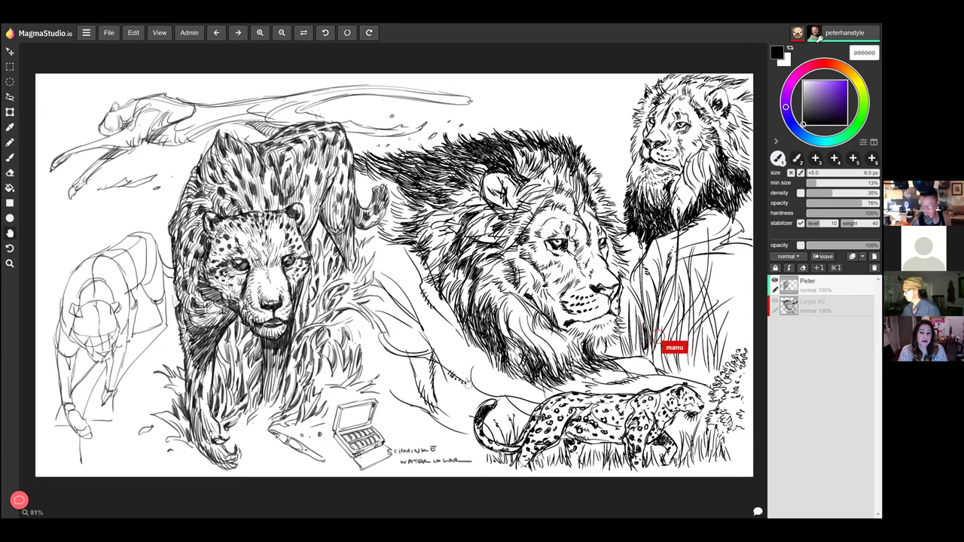
Step: Fill the running cat's head, shoulder and body with small spots, using a 7 px brush
{"action": "scroll", "coordinate": [379, 295], "scroll_direction": "down", "scroll_amount": 1}
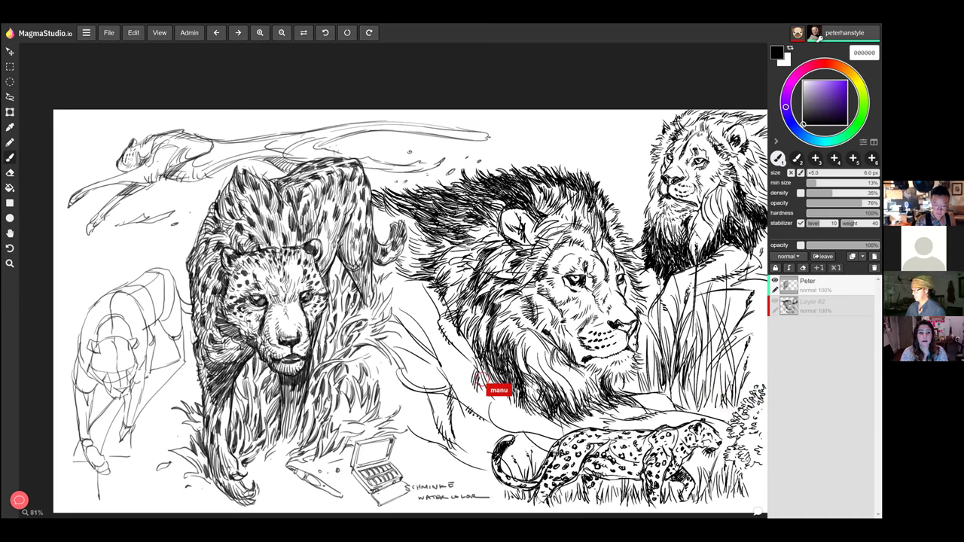
{"action": "key", "text": "bracketright"}
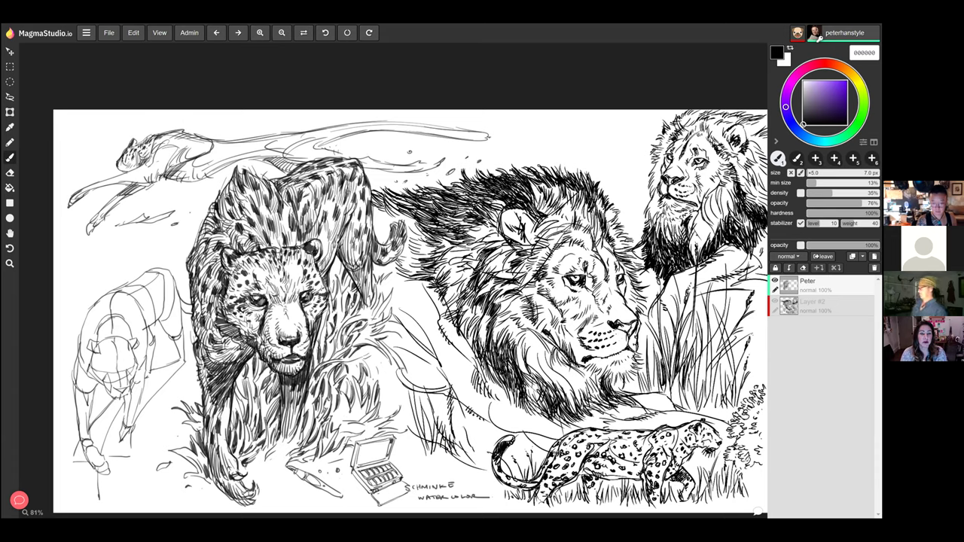
{"action": "left_click_drag", "start_coordinate": [764, 282], "coordinate": [762, 369]}
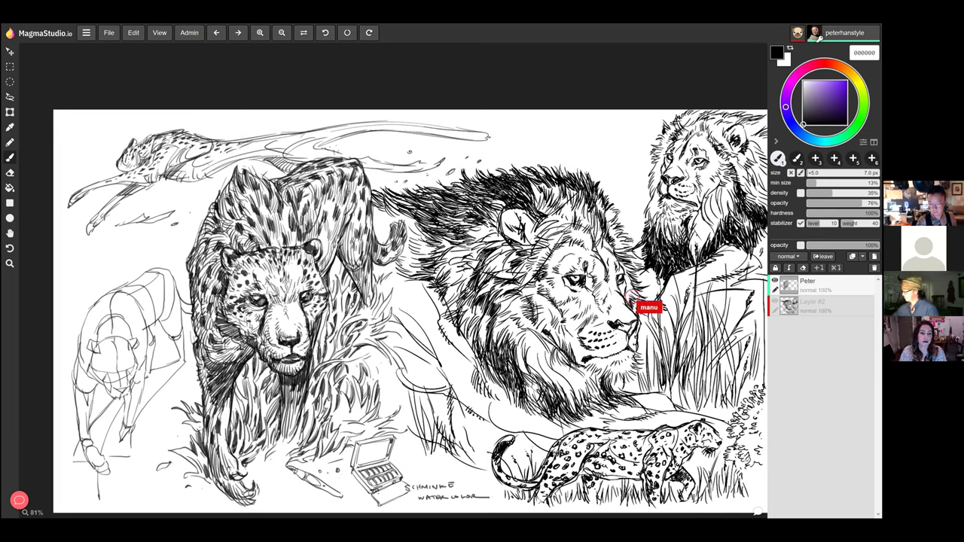
{"action": "key", "text": "space"}
{"action": "left_click_drag", "start_coordinate": [150, 218], "coordinate": [128, 209]}
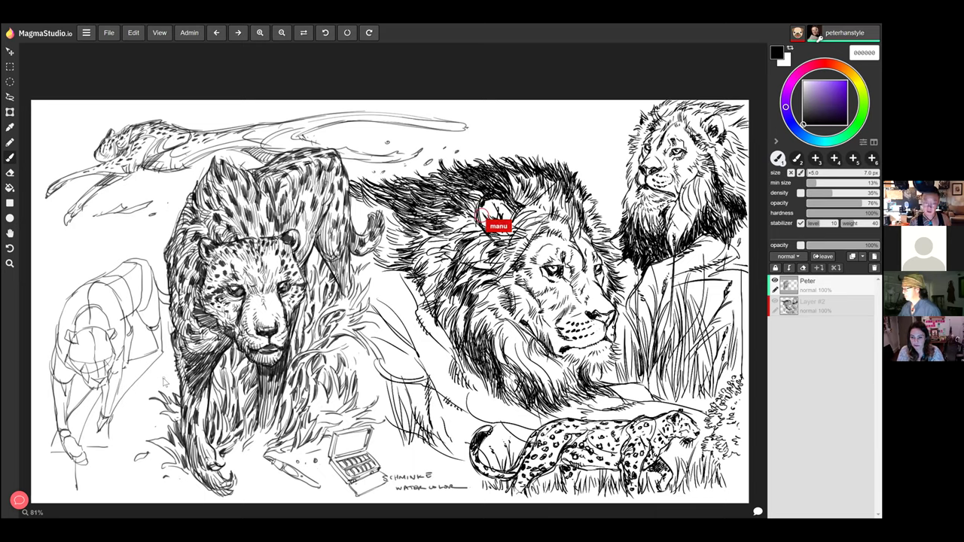
{"action": "mouse_move", "coordinate": [101, 227]}
{"action": "left_mouse_down"}
{"action": "mouse_move", "coordinate": [87, 244]}
{"action": "mouse_move", "coordinate": [106, 255]}
{"action": "mouse_move", "coordinate": [104, 224]}
{"action": "mouse_move", "coordinate": [120, 242]}
{"action": "left_mouse_up"}
{"action": "key", "text": "ctrl+z"}
{"action": "key", "text": "ctrl+z"}
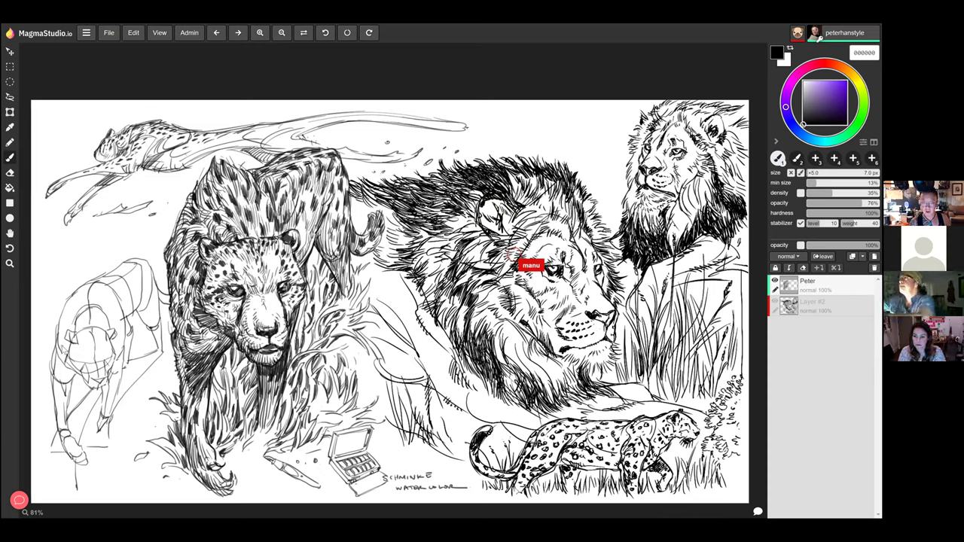
{"action": "mouse_move", "coordinate": [83, 229]}
{"action": "left_mouse_down"}
{"action": "mouse_move", "coordinate": [91, 238]}
{"action": "mouse_move", "coordinate": [81, 268]}
{"action": "left_mouse_up"}
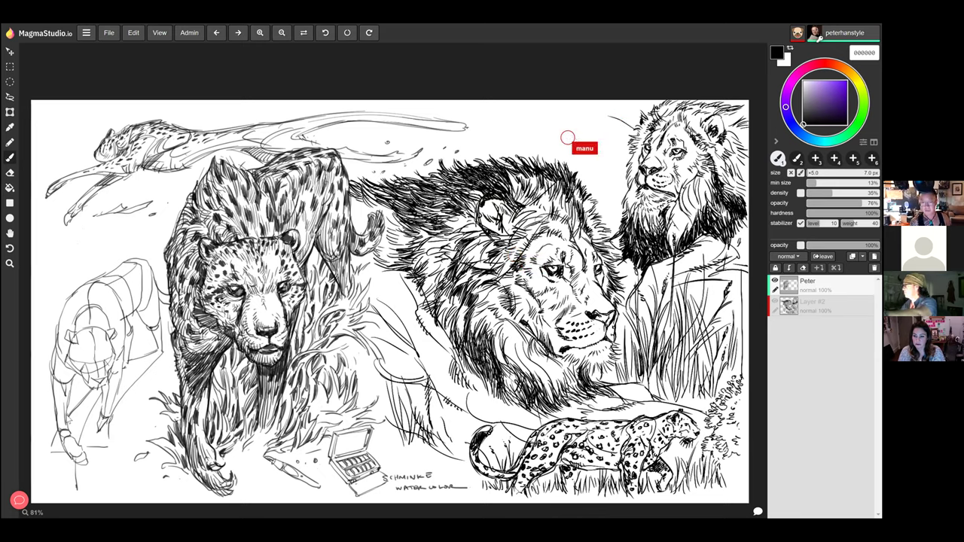
{"action": "left_click_drag", "start_coordinate": [92, 223], "coordinate": [94, 250]}
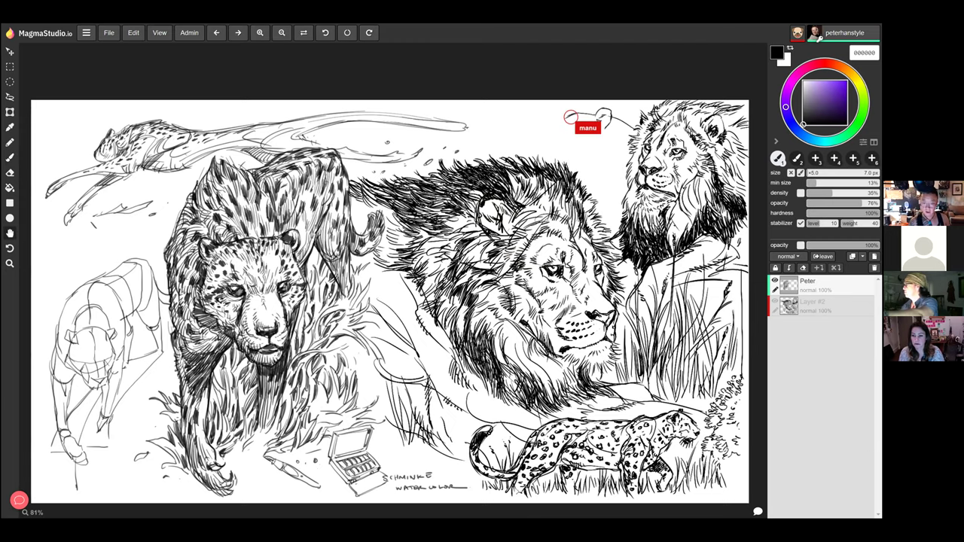
Step: Draw a small circle below the construction study and top it with pointed tufts of fur
{"action": "left_click_drag", "start_coordinate": [399, 294], "coordinate": [449, 279]}
{"action": "left_click_drag", "start_coordinate": [507, 159], "coordinate": [465, 160]}
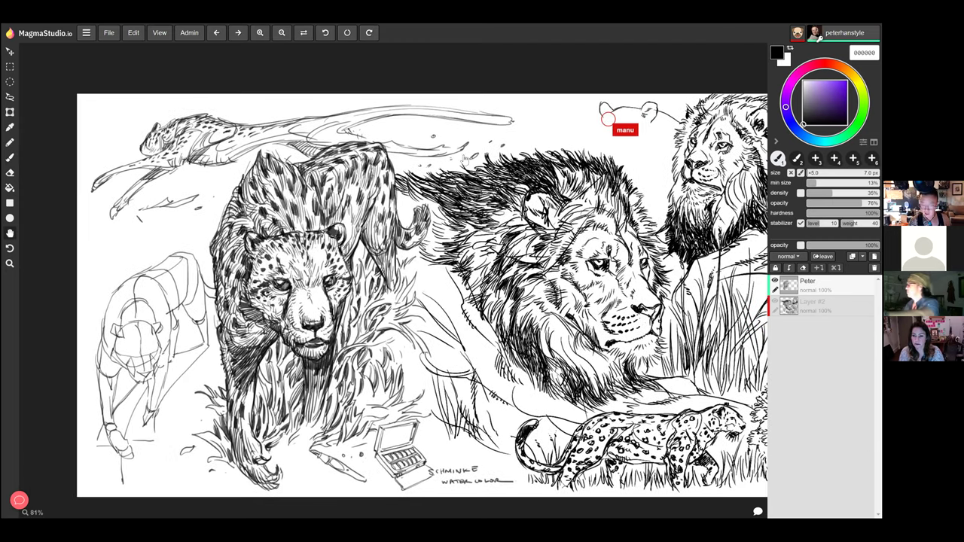
{"action": "left_click_drag", "start_coordinate": [451, 218], "coordinate": [415, 224]}
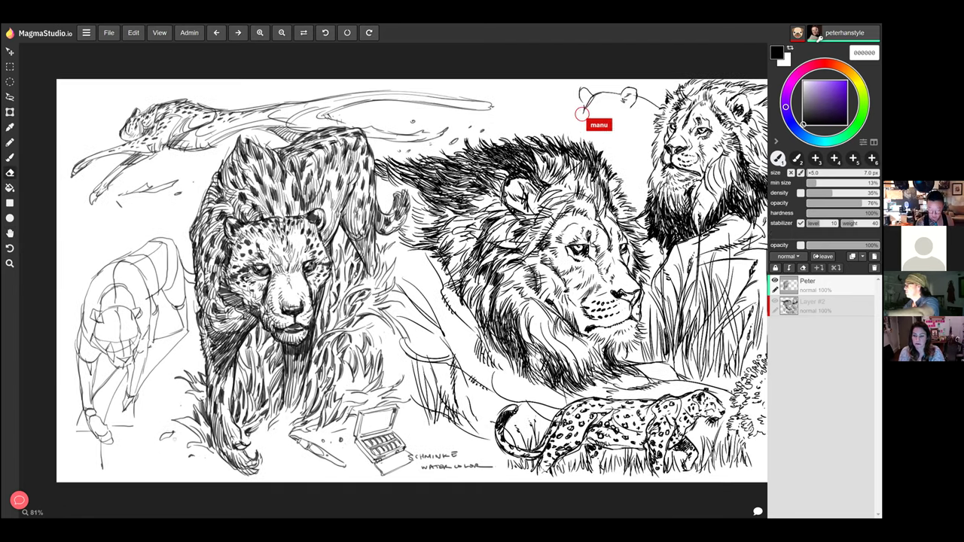
{"action": "mouse_move", "coordinate": [180, 443]}
{"action": "left_mouse_down"}
{"action": "mouse_move", "coordinate": [196, 422]}
{"action": "mouse_move", "coordinate": [160, 474]}
{"action": "mouse_move", "coordinate": [177, 445]}
{"action": "mouse_move", "coordinate": [164, 430]}
{"action": "left_mouse_up"}
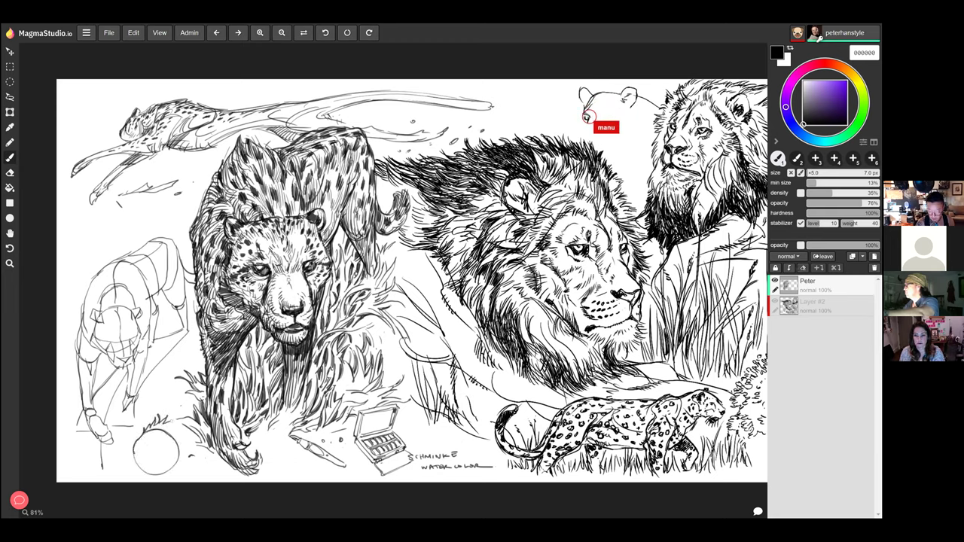
{"action": "mouse_move", "coordinate": [171, 422]}
{"action": "left_mouse_down"}
{"action": "mouse_move", "coordinate": [178, 443]}
{"action": "mouse_move", "coordinate": [155, 443]}
{"action": "left_mouse_up"}
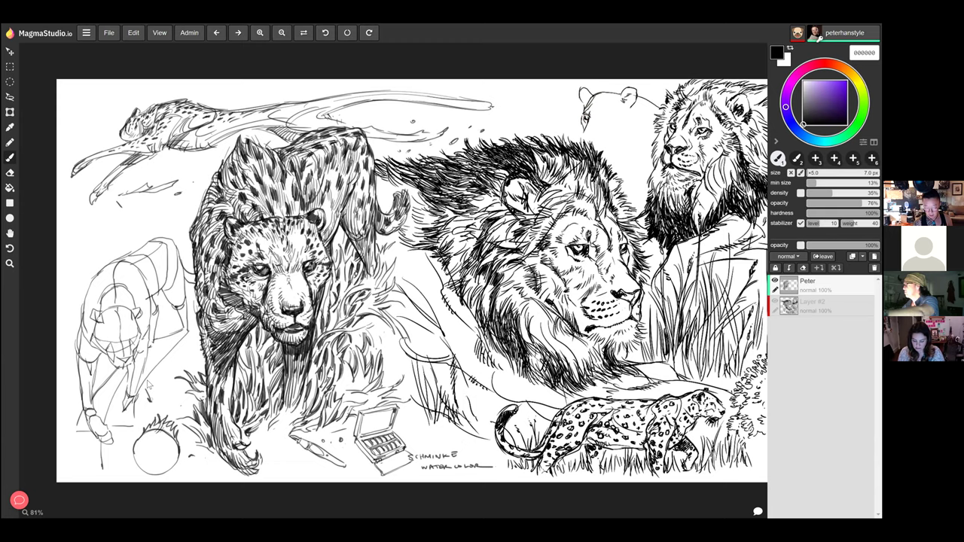
Step: Mark a light source with an arrow above the tufted circle and shade it as a ball with curved fur strokes
{"action": "mouse_move", "coordinate": [148, 382]}
{"action": "left_mouse_down"}
{"action": "mouse_move", "coordinate": [170, 440]}
{"action": "mouse_move", "coordinate": [171, 429]}
{"action": "mouse_move", "coordinate": [147, 461]}
{"action": "mouse_move", "coordinate": [143, 450]}
{"action": "left_mouse_up"}
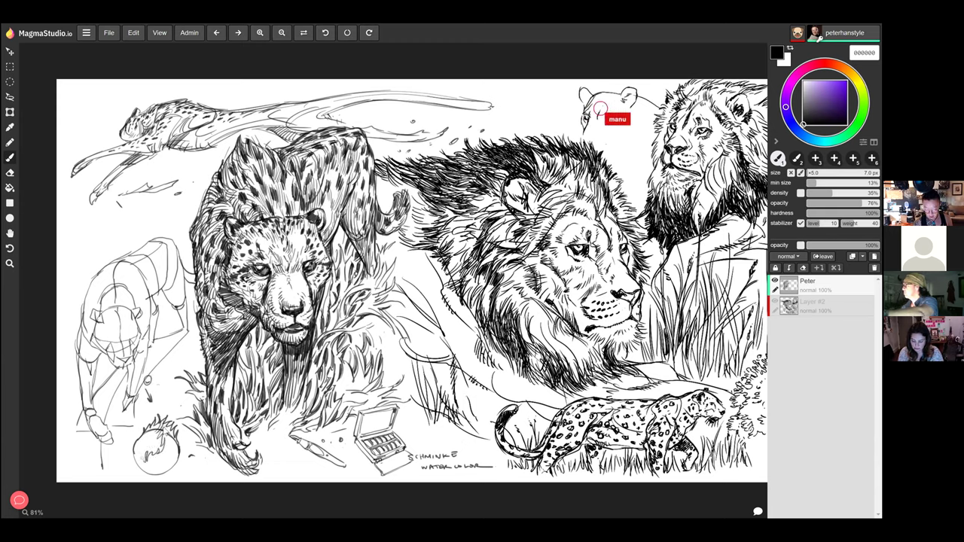
{"action": "left_click_drag", "start_coordinate": [169, 433], "coordinate": [163, 452]}
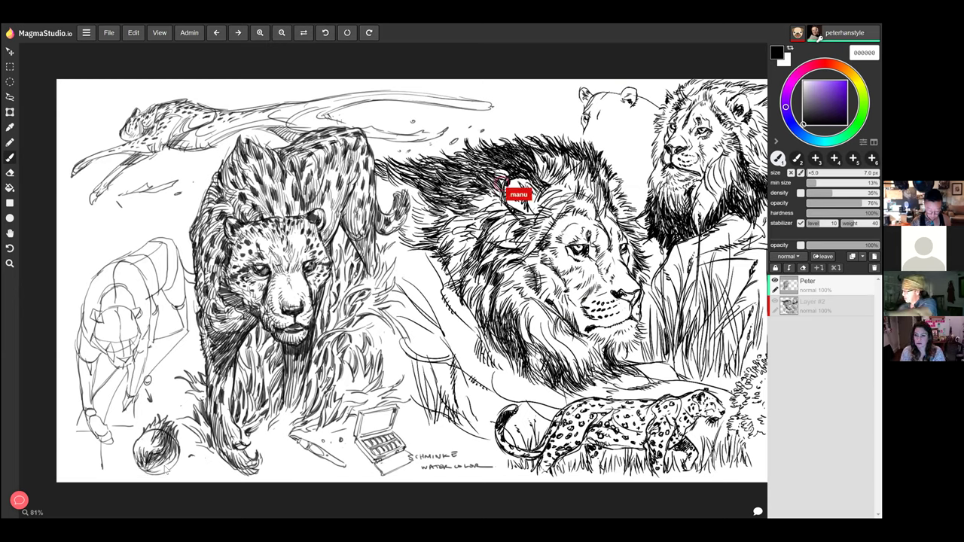
{"action": "key", "text": "e"}
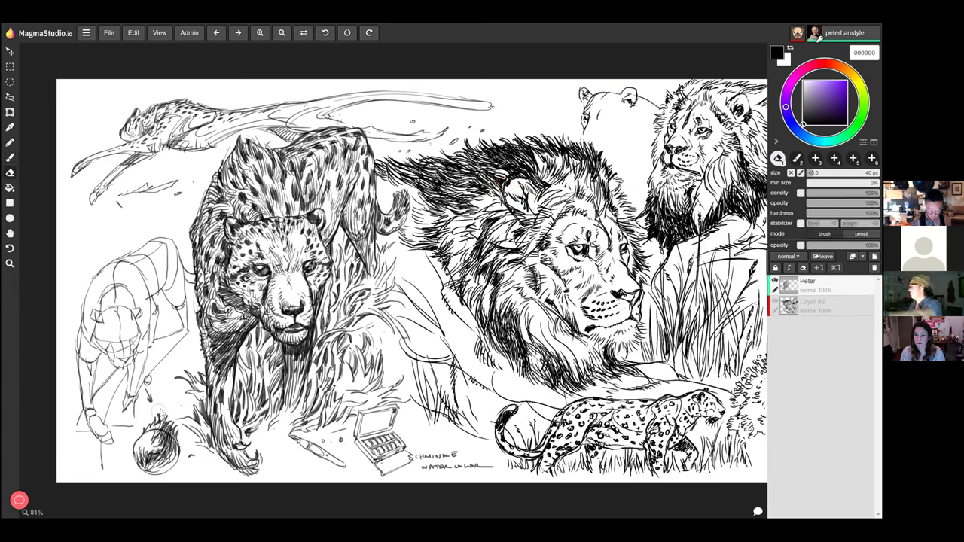
{"action": "key", "text": "b"}
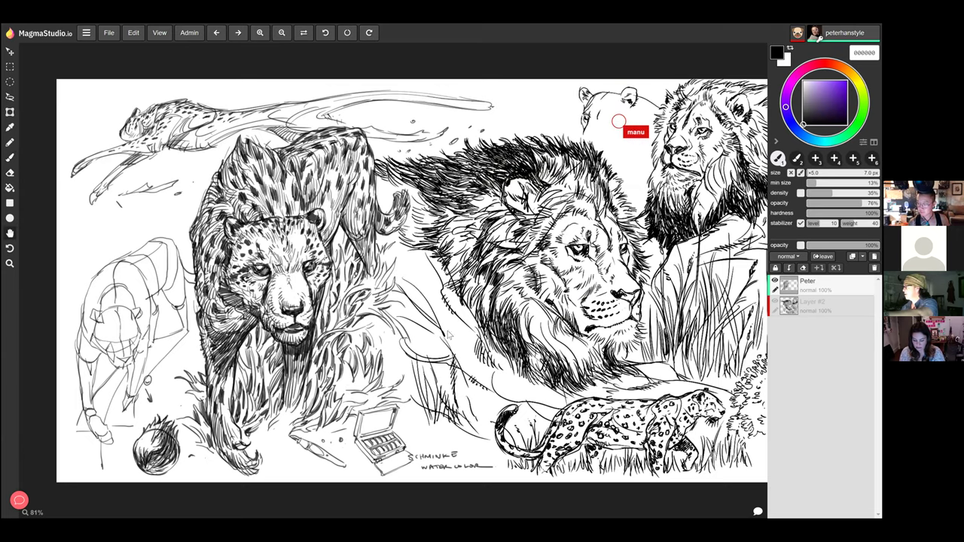
Step: Sketch a circle with short radiating strokes beyond the running cat's tail and erase it
{"action": "scroll", "coordinate": [489, 189], "scroll_direction": "right", "scroll_amount": 2}
{"action": "scroll", "coordinate": [497, 113], "scroll_direction": "right", "scroll_amount": 1}
{"action": "mouse_move", "coordinate": [485, 104]}
{"action": "left_mouse_down"}
{"action": "mouse_move", "coordinate": [519, 97]}
{"action": "mouse_move", "coordinate": [482, 113]}
{"action": "mouse_move", "coordinate": [492, 98]}
{"action": "mouse_move", "coordinate": [484, 113]}
{"action": "left_mouse_up"}
{"action": "mouse_move", "coordinate": [486, 118]}
{"action": "left_mouse_down"}
{"action": "mouse_move", "coordinate": [481, 128]}
{"action": "mouse_move", "coordinate": [499, 134]}
{"action": "left_mouse_up"}
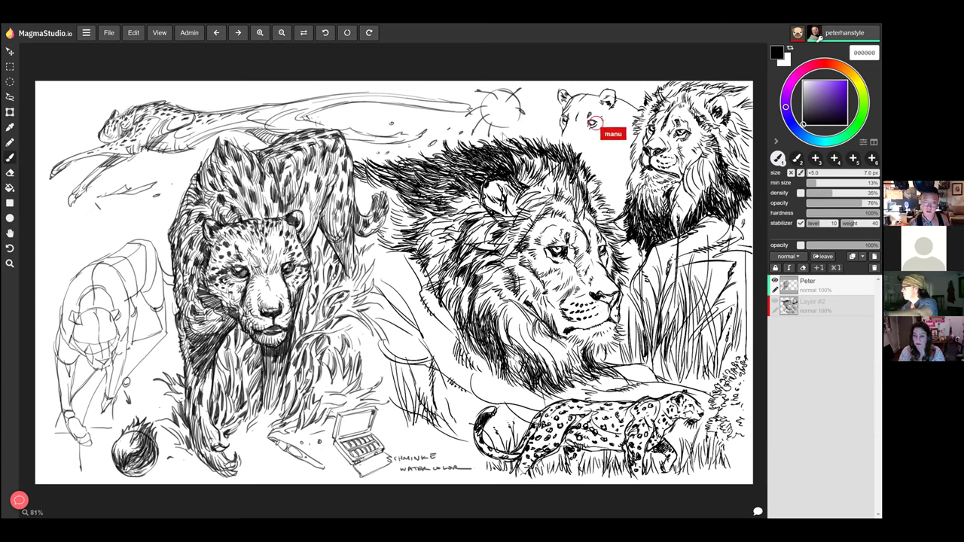
{"action": "key", "text": "e"}
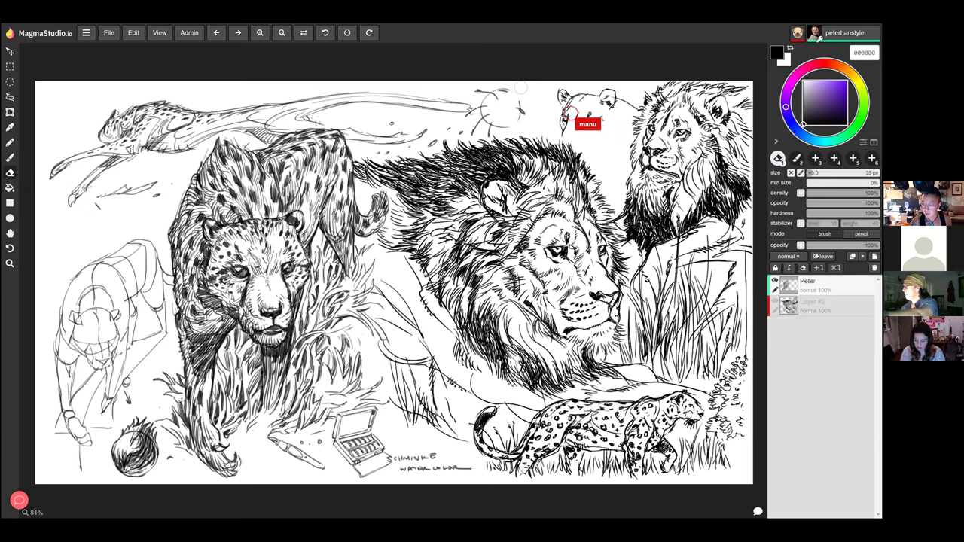
{"action": "mouse_move", "coordinate": [520, 89]}
{"action": "left_mouse_down"}
{"action": "mouse_move", "coordinate": [472, 118]}
{"action": "mouse_move", "coordinate": [508, 128]}
{"action": "left_mouse_up"}
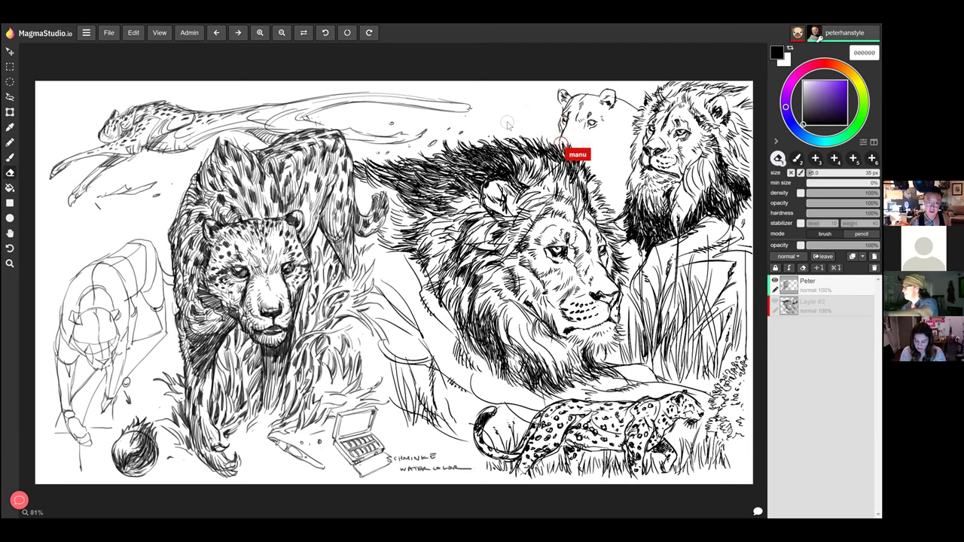
Step: Strengthen the running cat's forelegs, underside and tail with finer lines, using a 4 px brush
{"action": "key", "text": "b"}
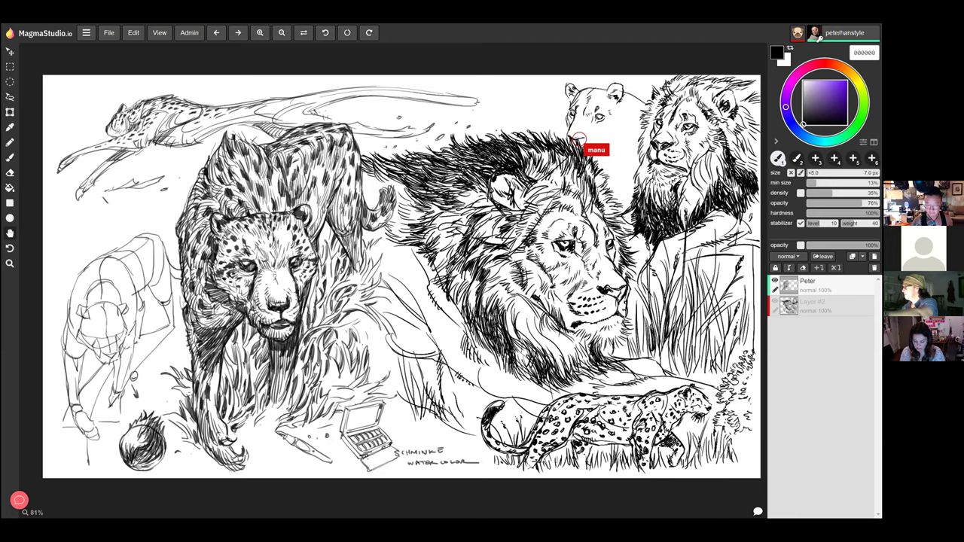
{"action": "key", "text": "bracketleft"}
{"action": "key", "text": "bracketleft"}
{"action": "key", "text": "bracketleft"}
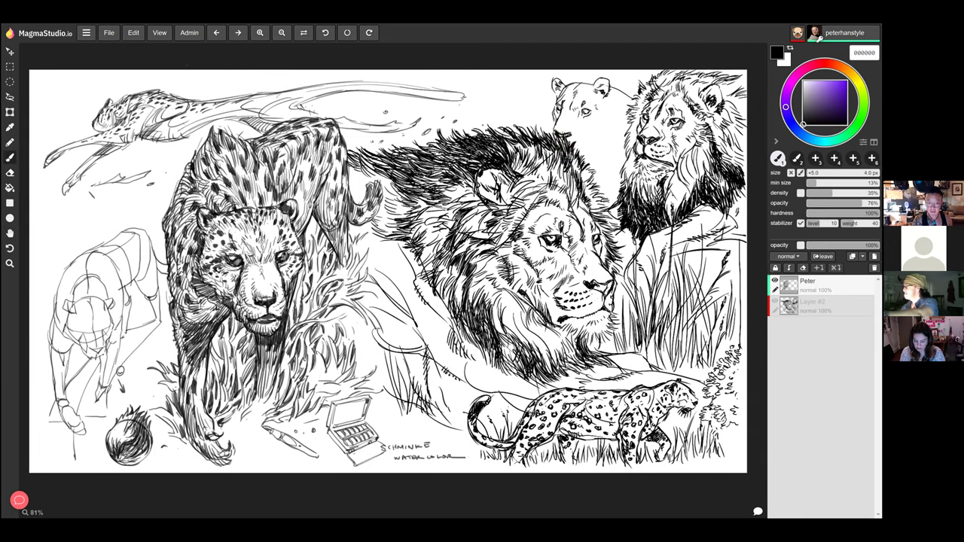
{"action": "left_click_drag", "start_coordinate": [68, 147], "coordinate": [46, 136]}
{"action": "key", "text": "ctrl+z"}
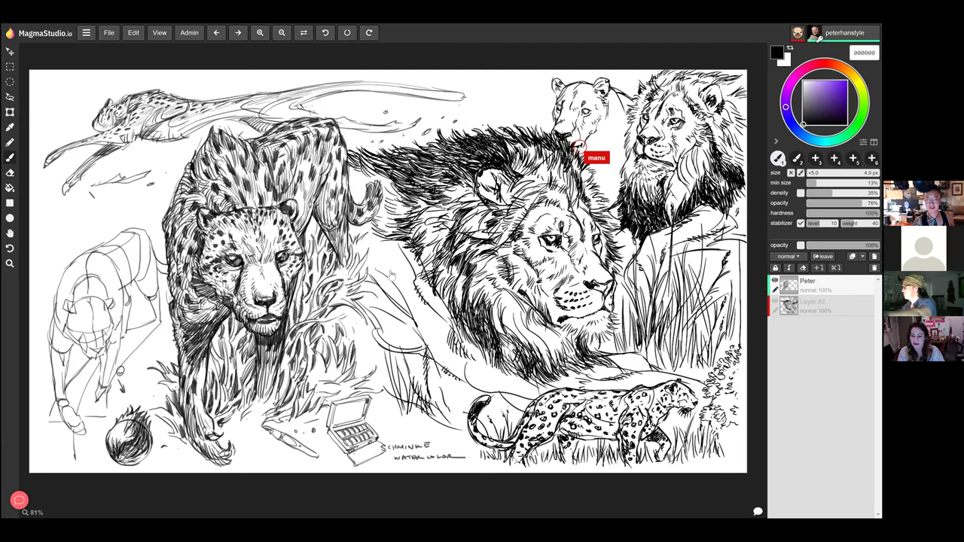
{"action": "scroll", "coordinate": [390, 275], "scroll_direction": "down", "scroll_amount": 1}
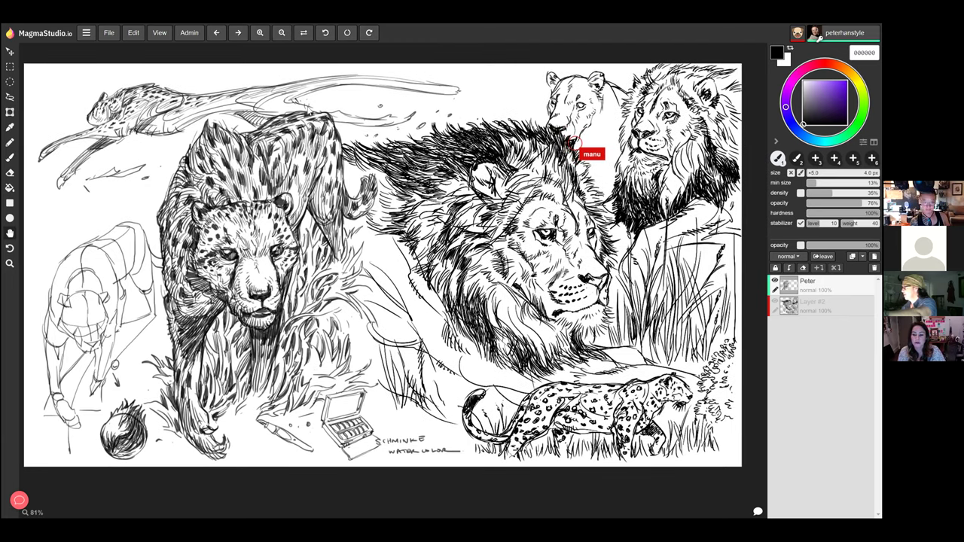
{"action": "scroll", "coordinate": [309, 111], "scroll_direction": "up", "scroll_amount": 1}
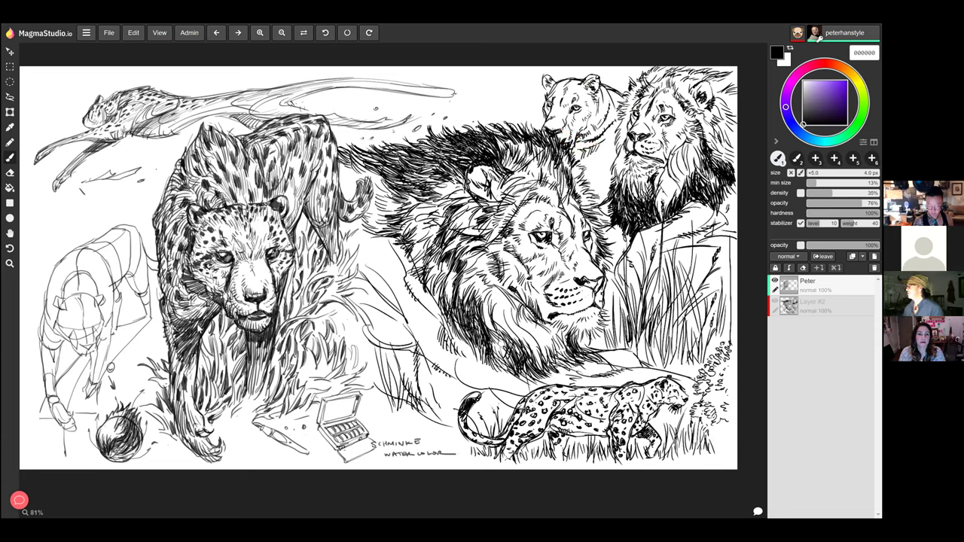
Step: Add small cat-head studies and a close-up eye study around the walking cat with a 5 px brush
{"action": "key", "text": "bracketright"}
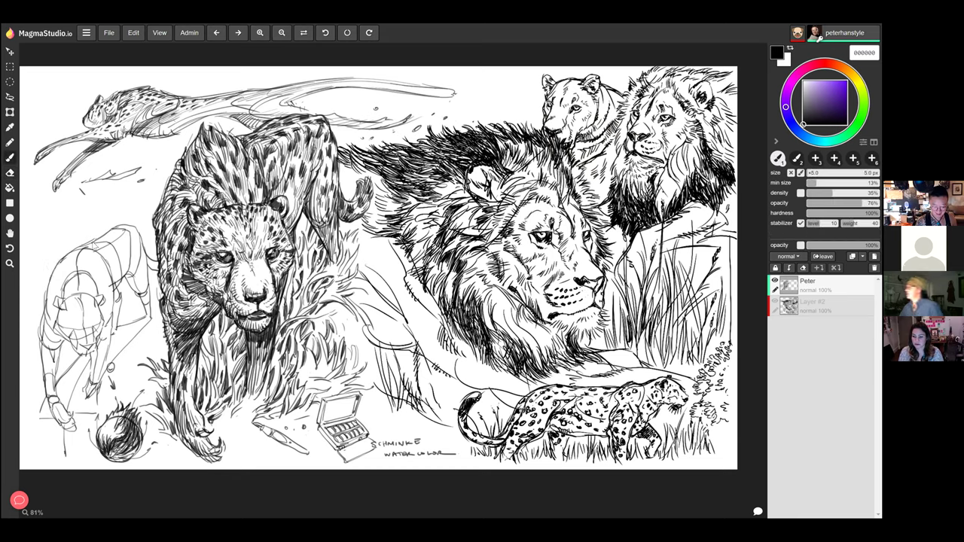
{"action": "key", "text": "b"}
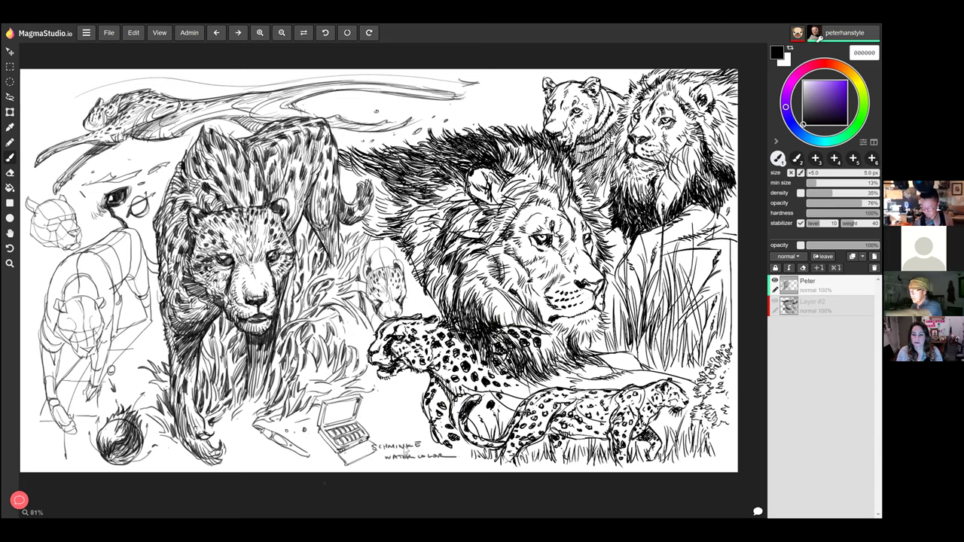
Step: Try yellow #e8cc67 colouring with a 16 px brush on a new layer beneath the ink, delete that layer and restore black
{"action": "key", "text": "e"}
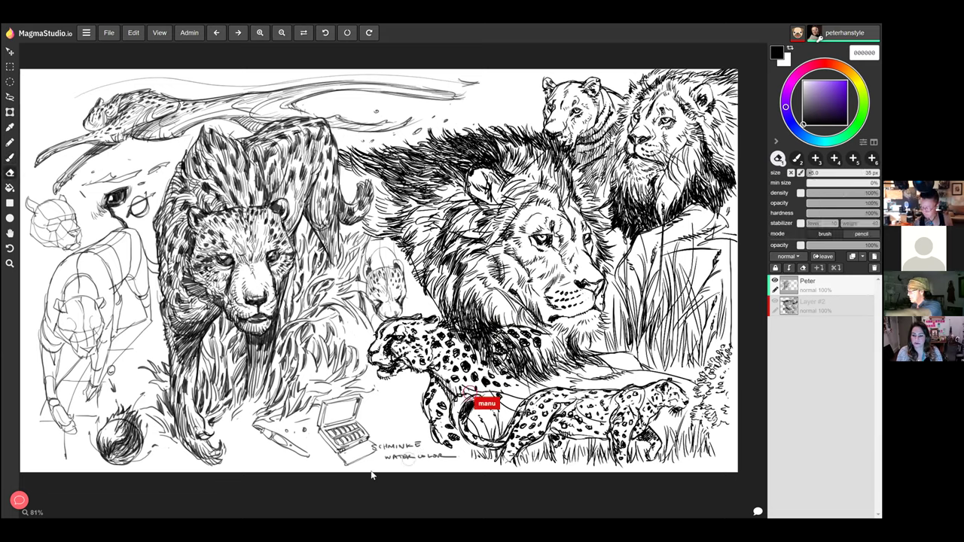
{"action": "key", "text": "b"}
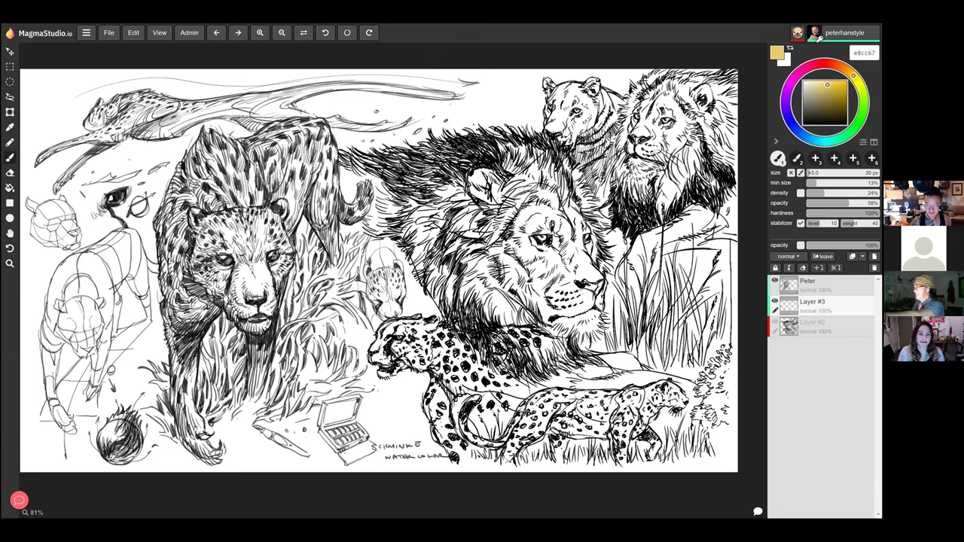
{"action": "key", "text": "bracketleft"}
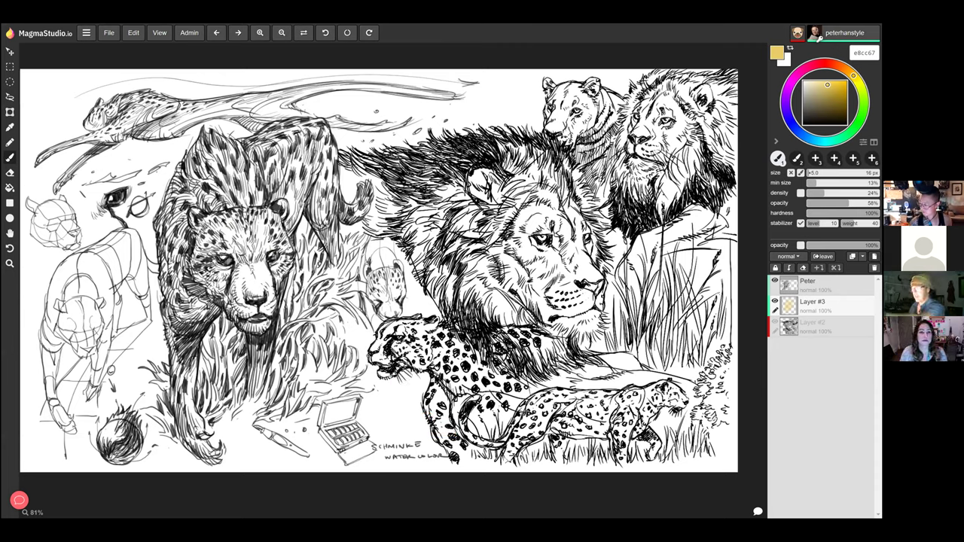
{"action": "key", "text": "Delete"}
{"action": "key", "text": "d"}
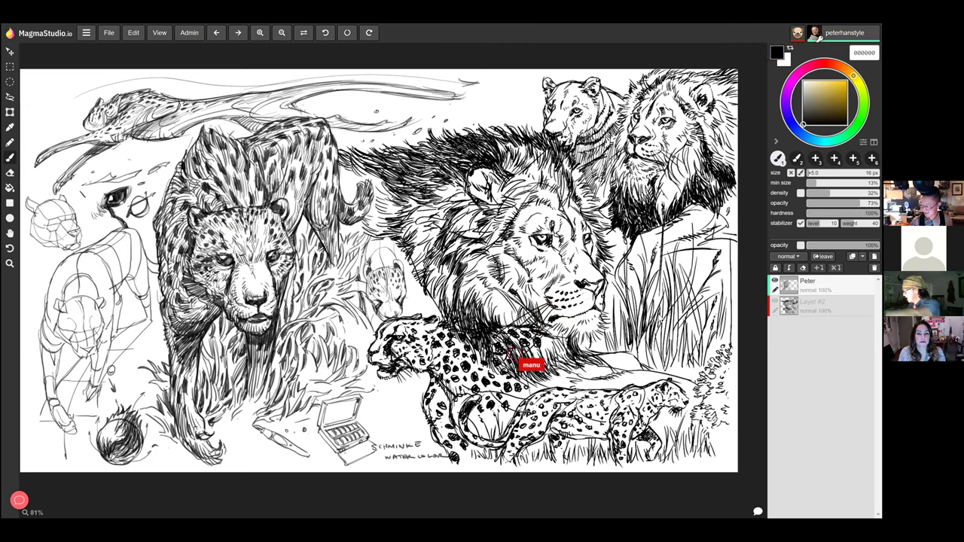
Step: Erase light fur accents around the walking cat's chin with a 9 px eraser
{"action": "key", "text": "e"}
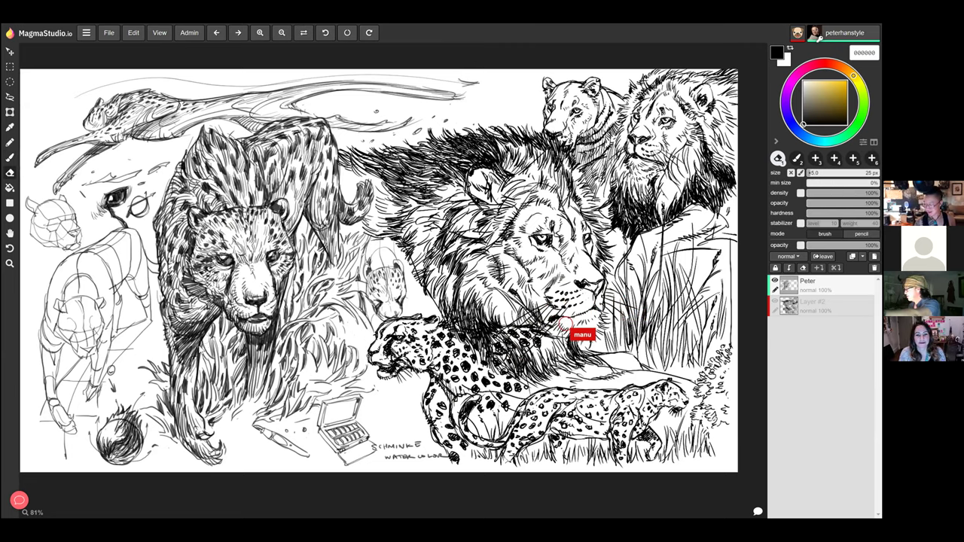
{"action": "key", "text": "bracketleft"}
{"action": "key", "text": "bracketleft"}
{"action": "key", "text": "bracketleft"}
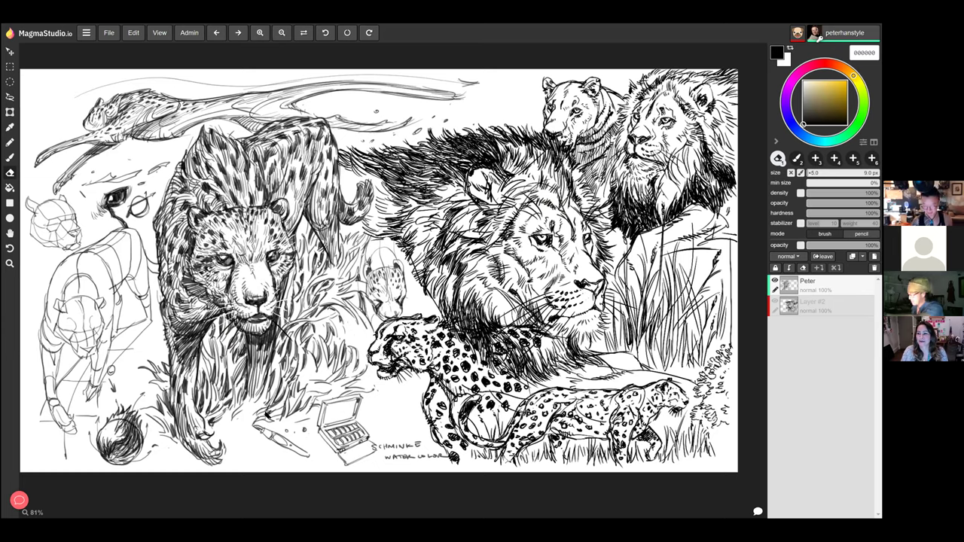
Step: Deepen the walking cat's fur shading, add whiskers and extend the grass beside its forelegs, using 12 px and 8 px brush sizes
{"action": "key", "text": "b"}
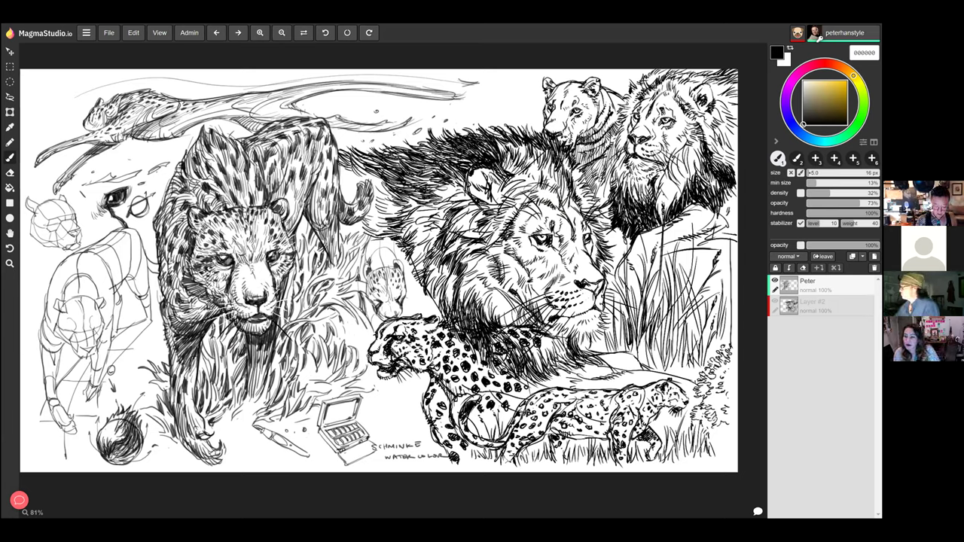
{"action": "key", "text": "["}
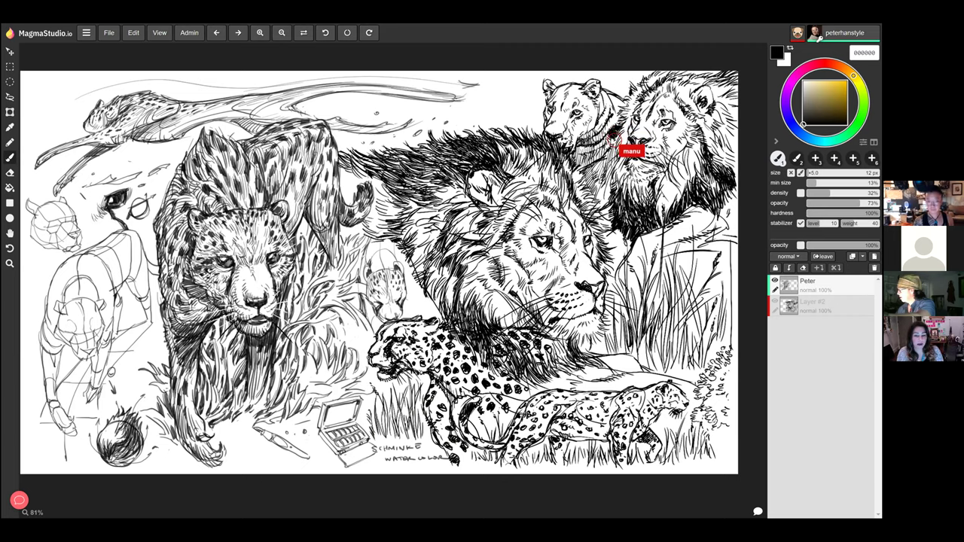
{"action": "key", "text": "bracketleft"}
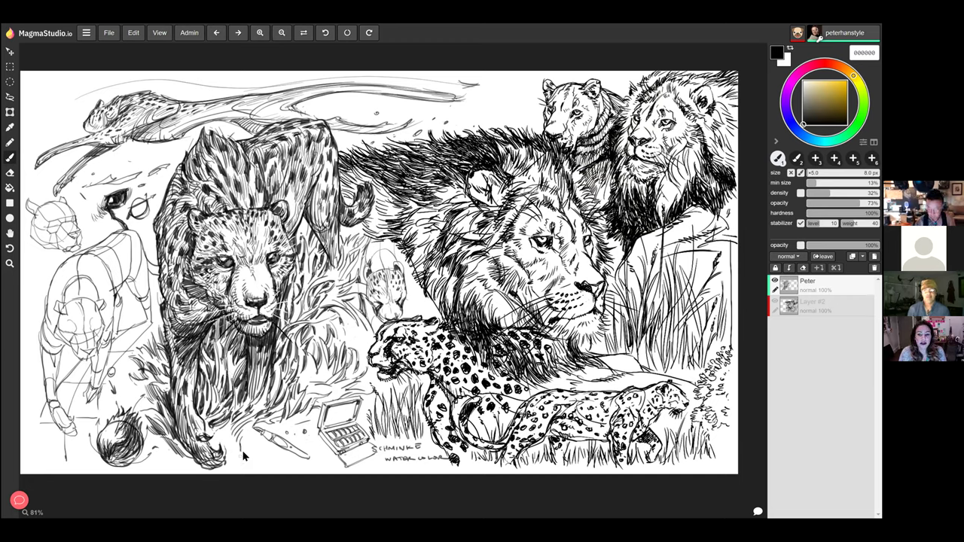
Step: Sign the artist's surname beside the walking cat's front paw and letter "- EXPEDITION ARTS -" below the running cat's tail
{"action": "mouse_move", "coordinate": [241, 444]}
{"action": "left_mouse_down"}
{"action": "mouse_move", "coordinate": [251, 458]}
{"action": "mouse_move", "coordinate": [258, 446]}
{"action": "left_mouse_up"}
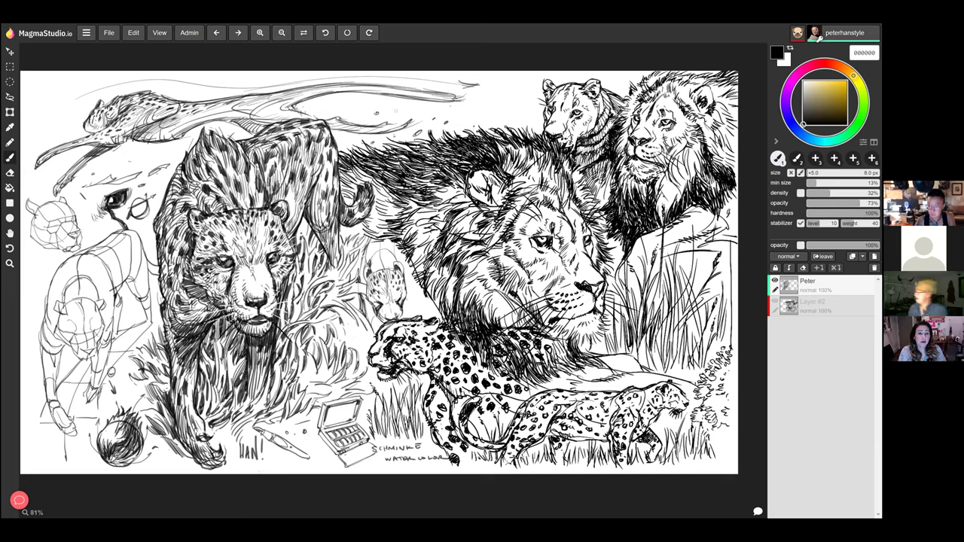
{"action": "left_click_drag", "start_coordinate": [392, 109], "coordinate": [430, 115]}
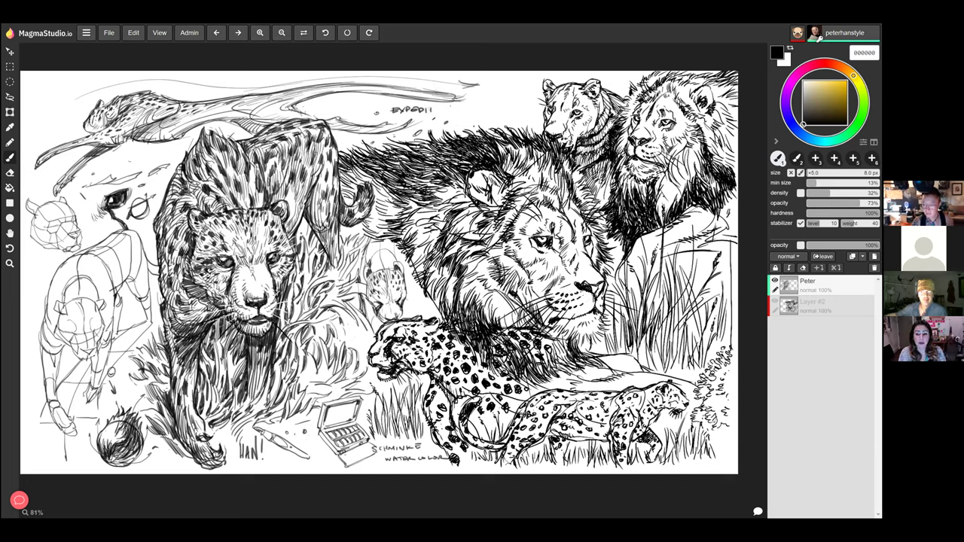
{"action": "left_click_drag", "start_coordinate": [431, 107], "coordinate": [495, 111]}
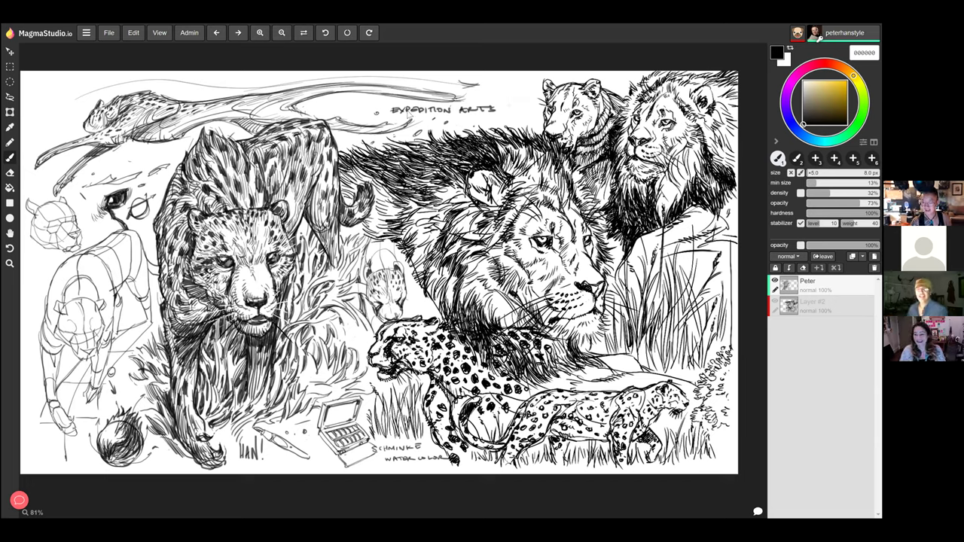
{"action": "left_click_drag", "start_coordinate": [392, 110], "coordinate": [385, 111]}
{"action": "left_click_drag", "start_coordinate": [500, 109], "coordinate": [507, 108]}
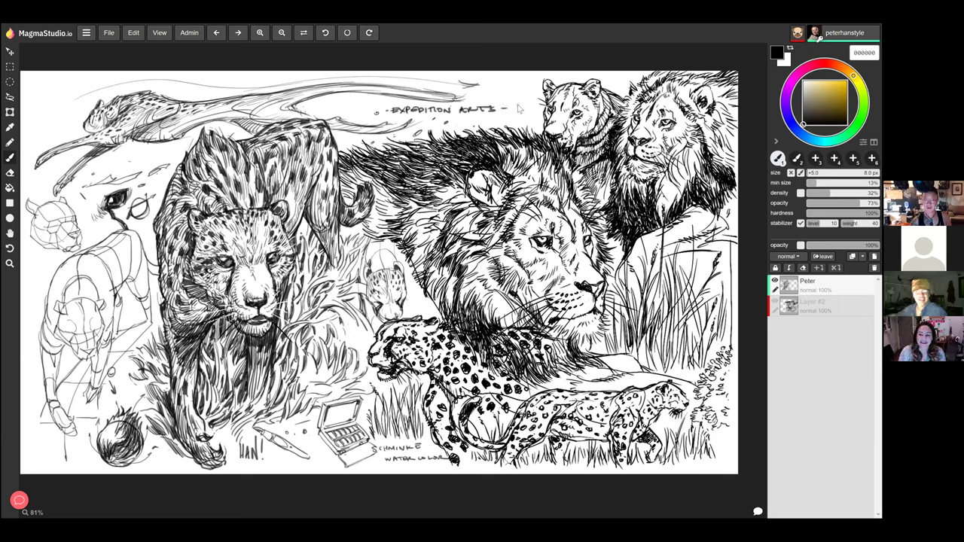